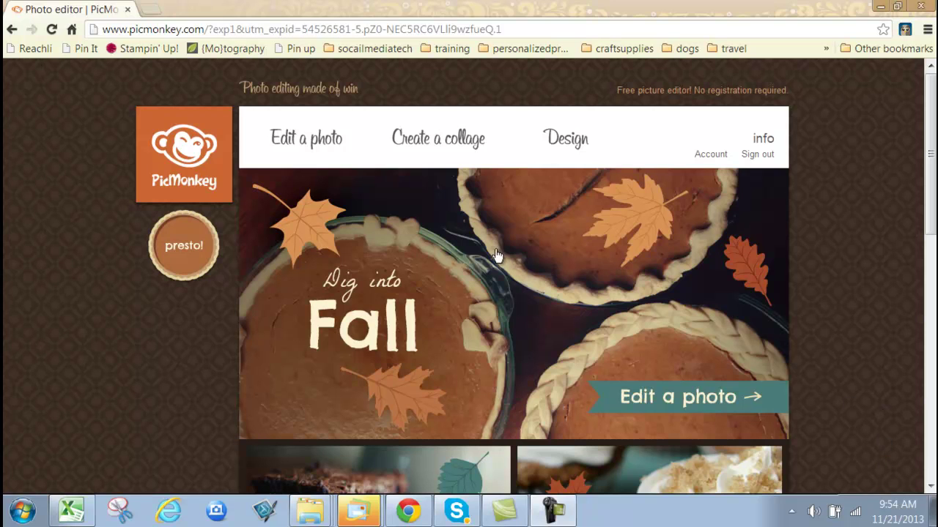
# Open the orange Sale graphic 'images (2)' from the Downloads folder in the photo editor.
pyautogui.moveTo(326, 157)
pyautogui.moveTo(430, 160)
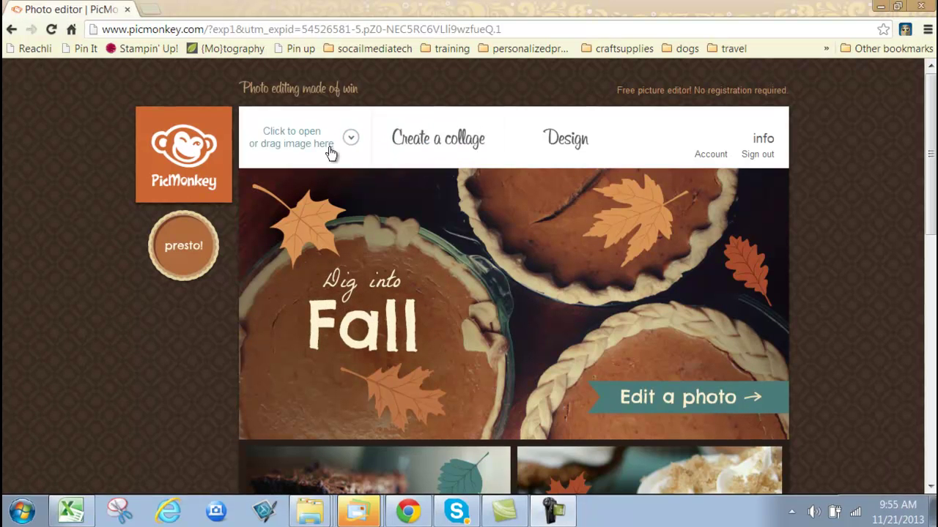
pyautogui.click(328, 154)
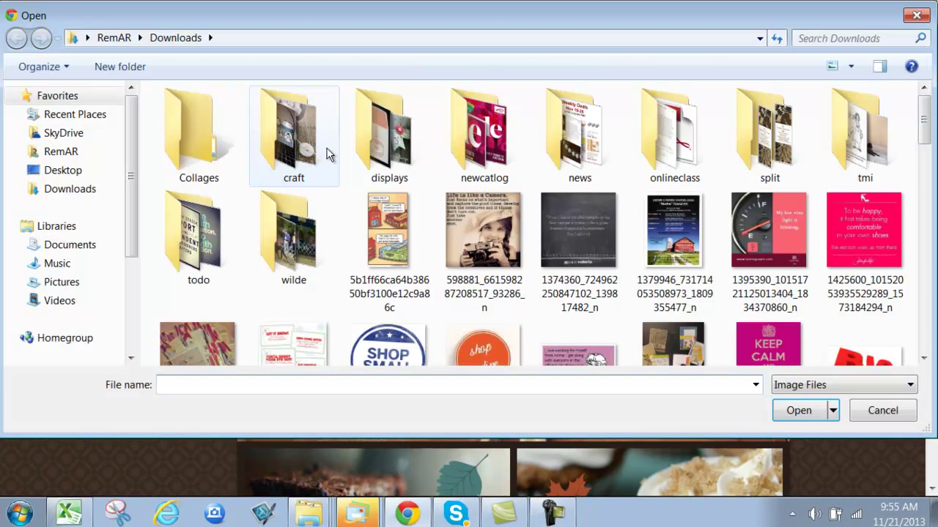
pyautogui.scroll(-1, 924, 130)
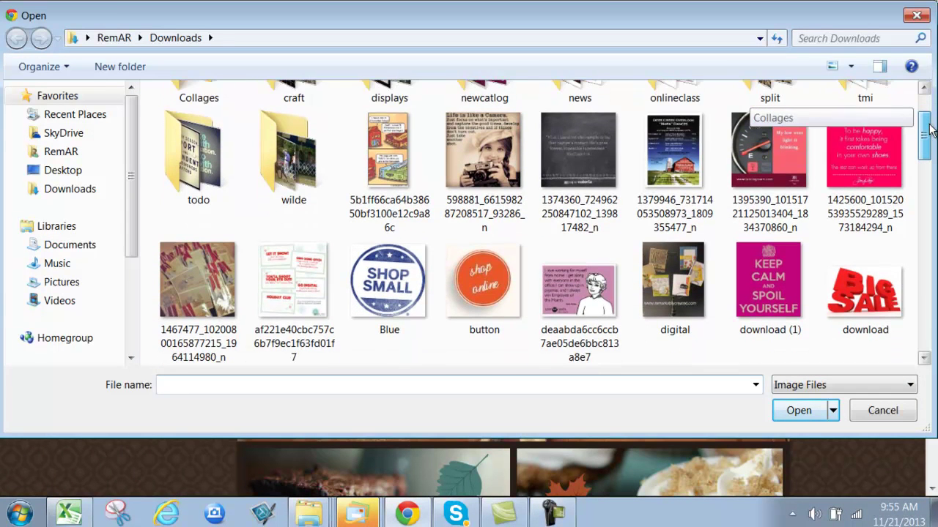
pyautogui.scroll(-2, 924, 131)
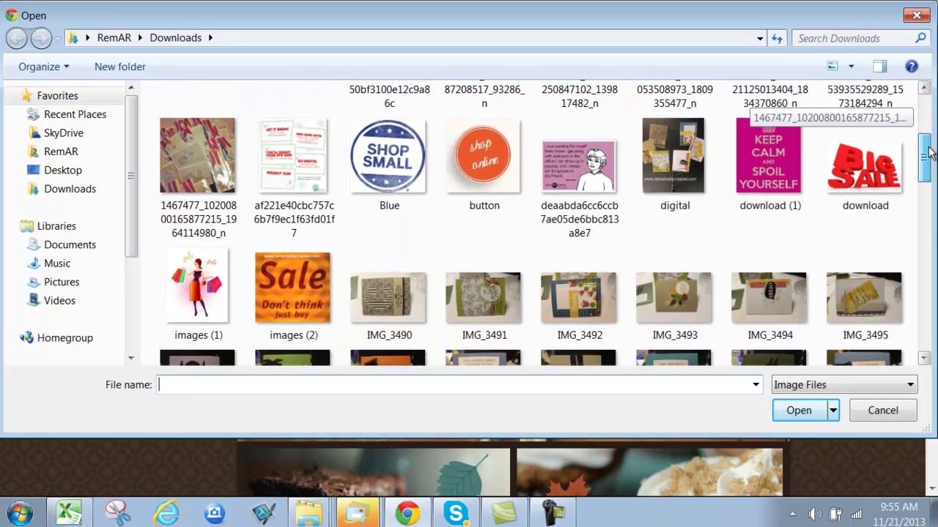
pyautogui.click(287, 250)
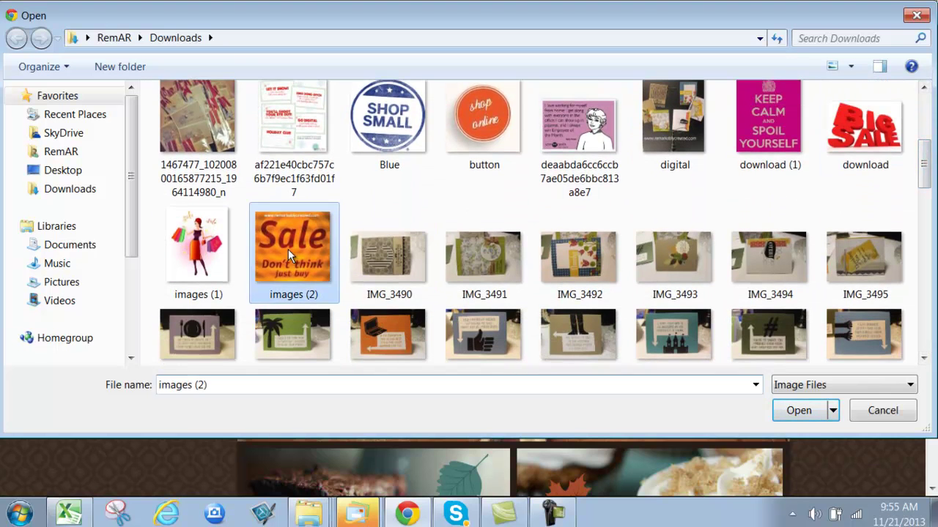
pyautogui.click(806, 415)
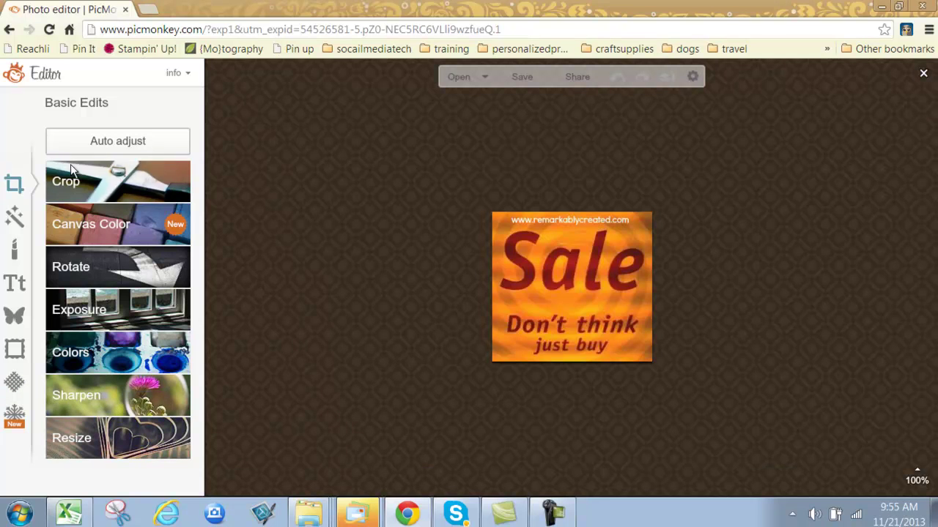
# Check the Canvas Color and Resize options, cancel both, then show the photo effects list.
pyautogui.click(101, 222)
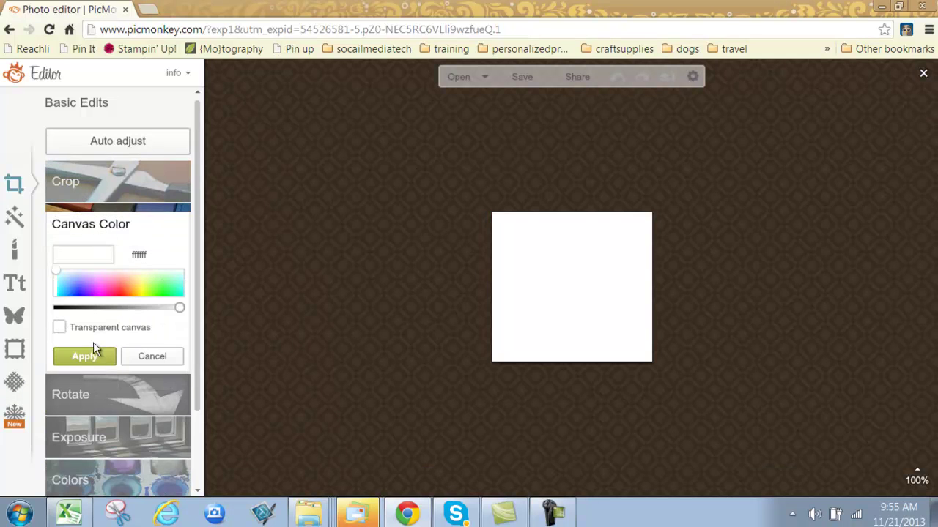
pyautogui.click(151, 357)
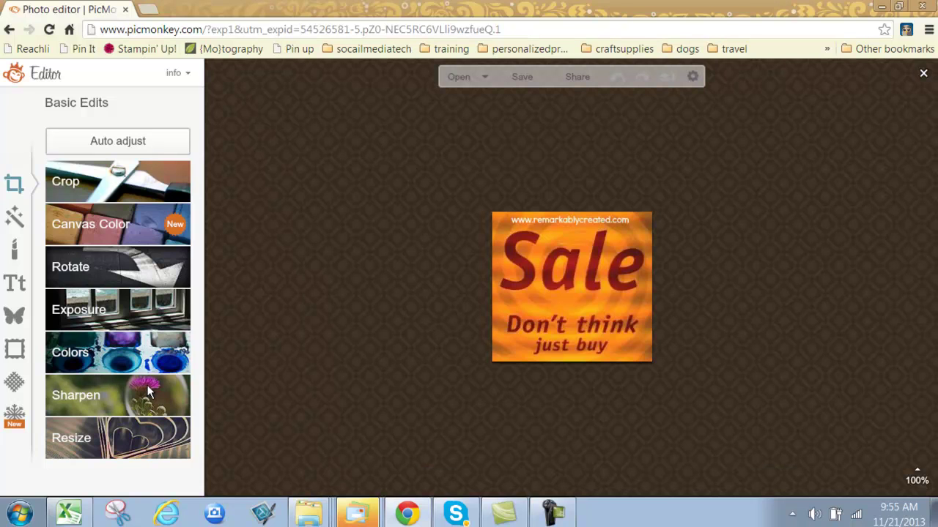
pyautogui.click(102, 428)
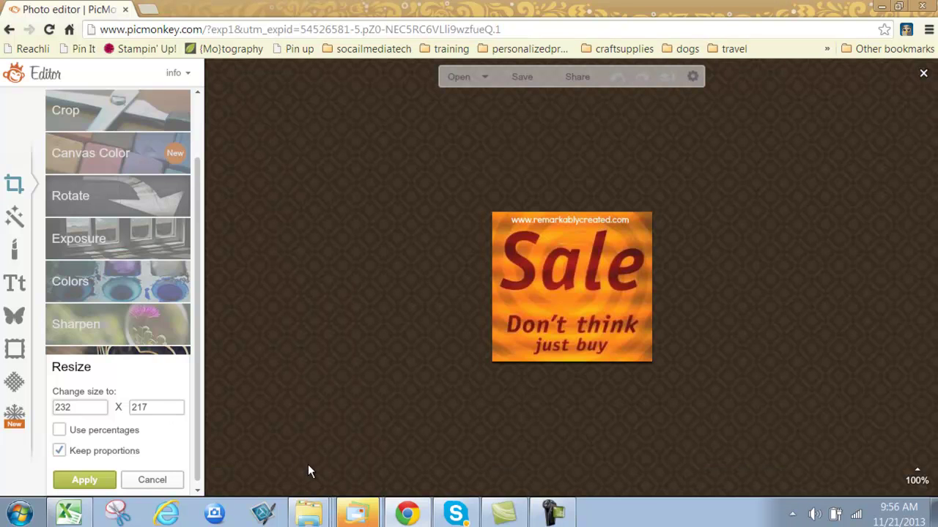
pyautogui.click(143, 487)
pyautogui.click(17, 216)
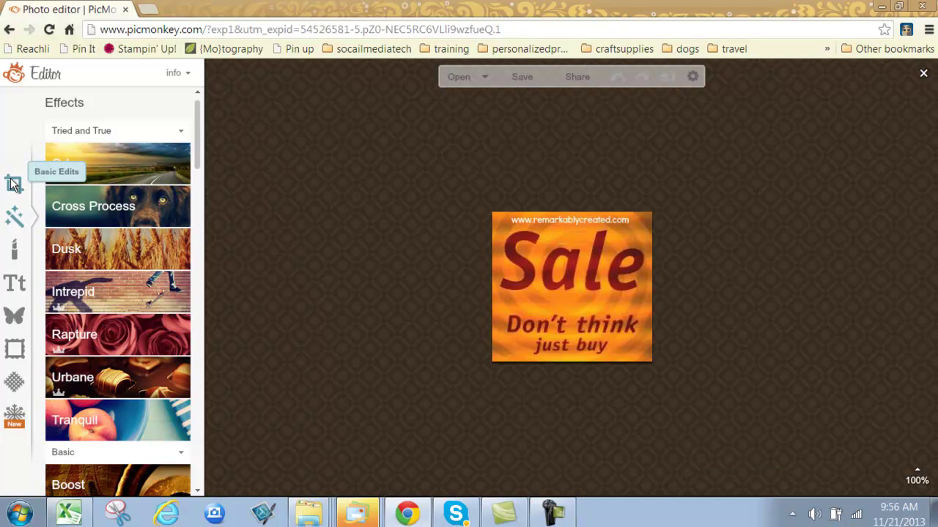
# Browse the Touch Up tools down through the Skin, Mouth and Eyes sections.
pyautogui.click(17, 252)
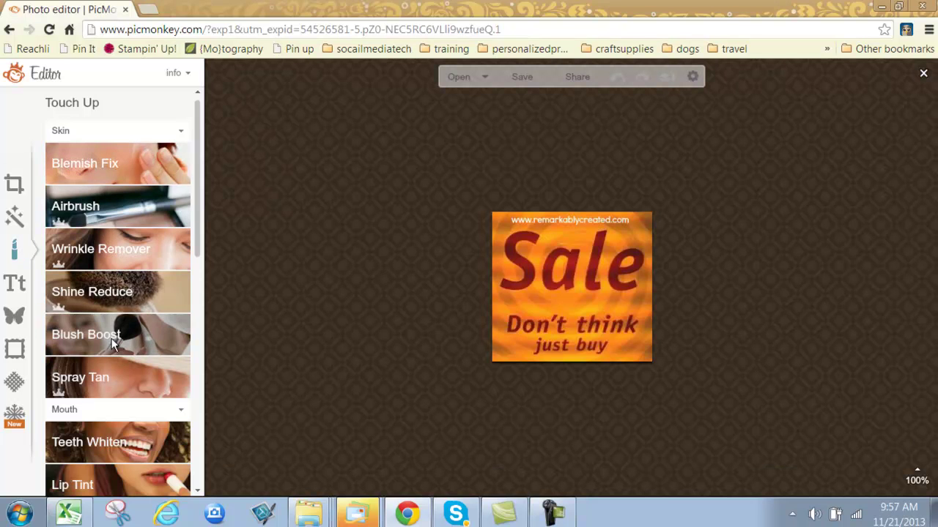
pyautogui.moveTo(193, 170)
pyautogui.mouseDown()
pyautogui.moveTo(210, 262)
pyautogui.moveTo(186, 361)
pyautogui.moveTo(134, 386)
pyautogui.mouseUp()
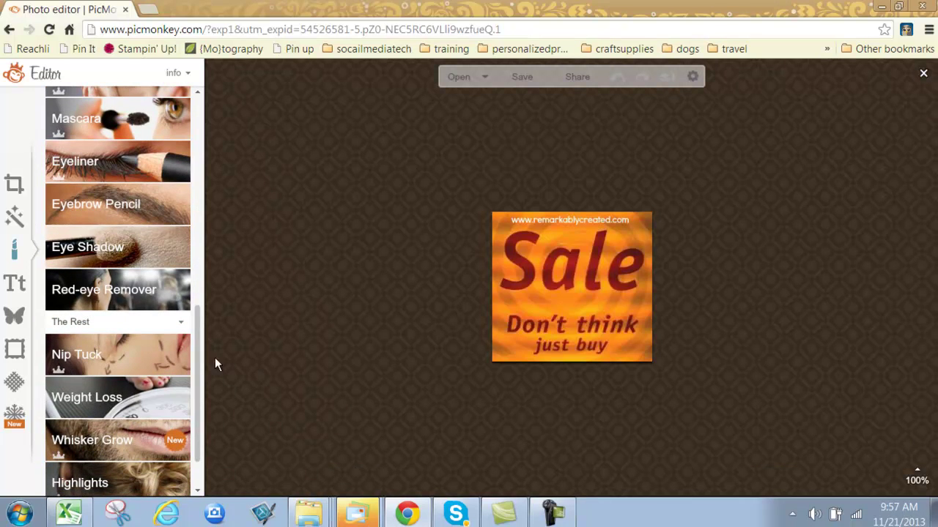
pyautogui.scroll(-2, 194, 395)
pyautogui.moveTo(198, 392); pyautogui.dragTo(202, 284)
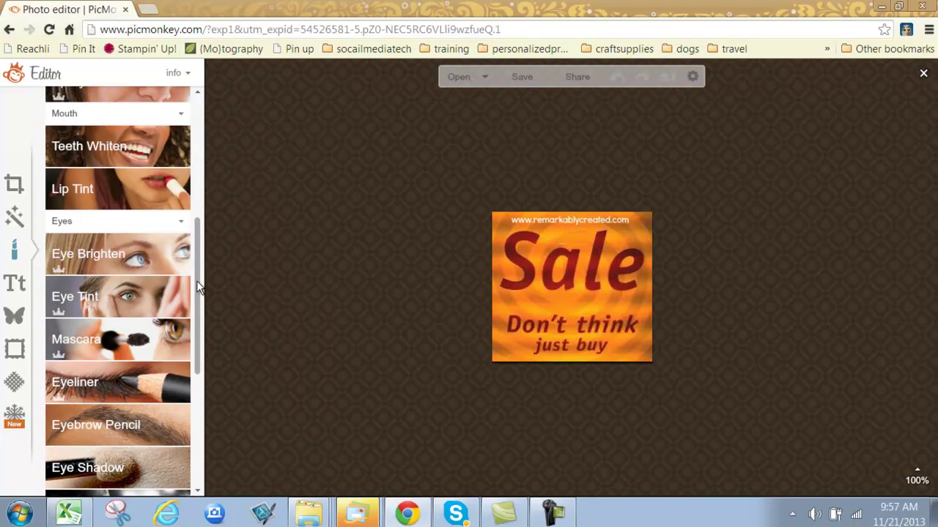
pyautogui.moveTo(196, 281); pyautogui.dragTo(203, 250)
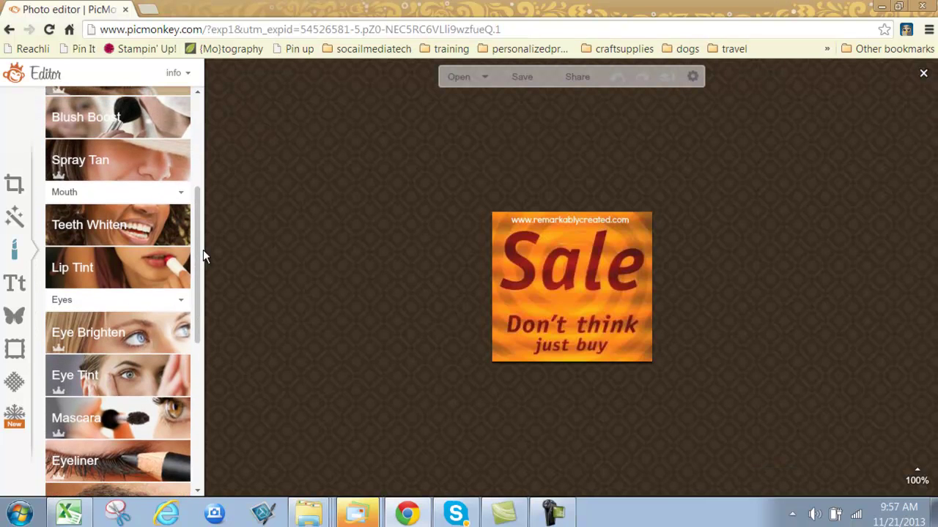
# Add a new text box and place it horizontally between 'Sale' and 'Don't think'.
pyautogui.click(18, 287)
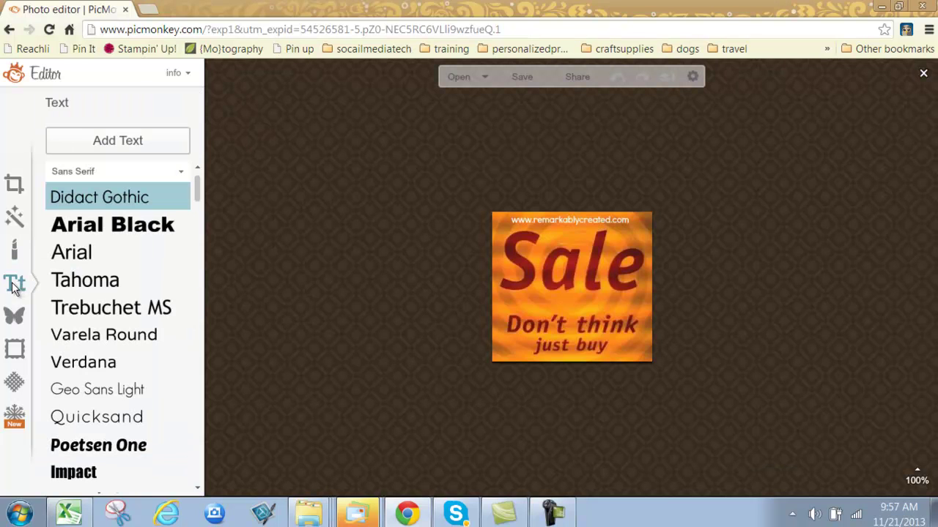
pyautogui.click(115, 143)
pyautogui.moveTo(655, 288)
pyautogui.mouseDown()
pyautogui.moveTo(549, 300)
pyautogui.moveTo(645, 299)
pyautogui.mouseUp()
pyautogui.moveTo(569, 274); pyautogui.dragTo(556, 280)
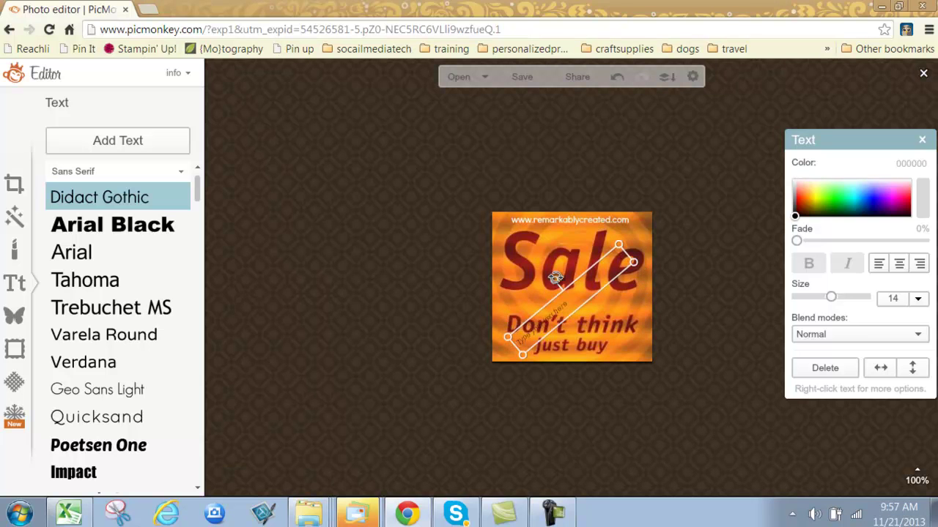
pyautogui.moveTo(555, 277)
pyautogui.mouseDown()
pyautogui.moveTo(566, 253)
pyautogui.moveTo(569, 275)
pyautogui.mouseUp()
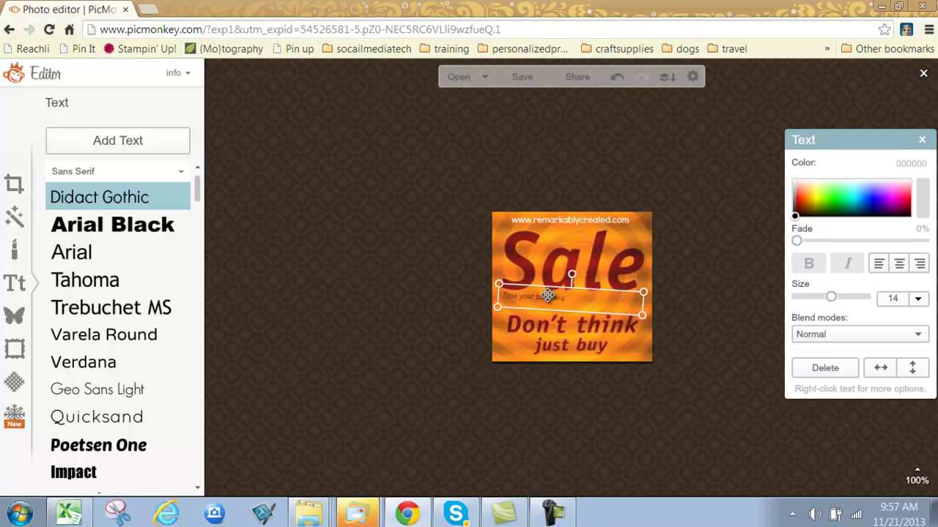
pyautogui.click(547, 295)
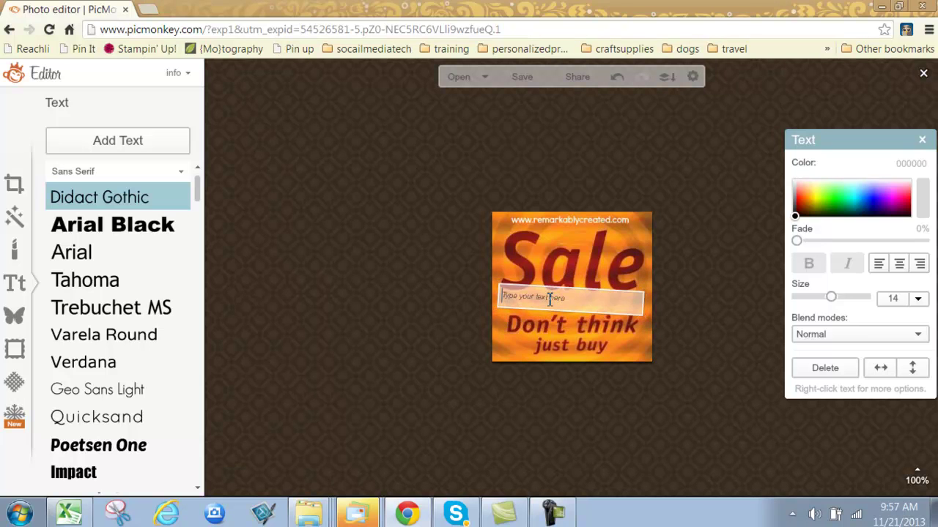
pyautogui.write('www.remarkablycreated')
pyautogui.write('c')
pyautogui.press('BackSpace')
pyautogui.press('BackSpace')
pyautogui.press('BackSpace')
pyautogui.press('BackSpace')
pyautogui.press('BackSpace')
pyautogui.write('.com')
pyautogui.press('Return')
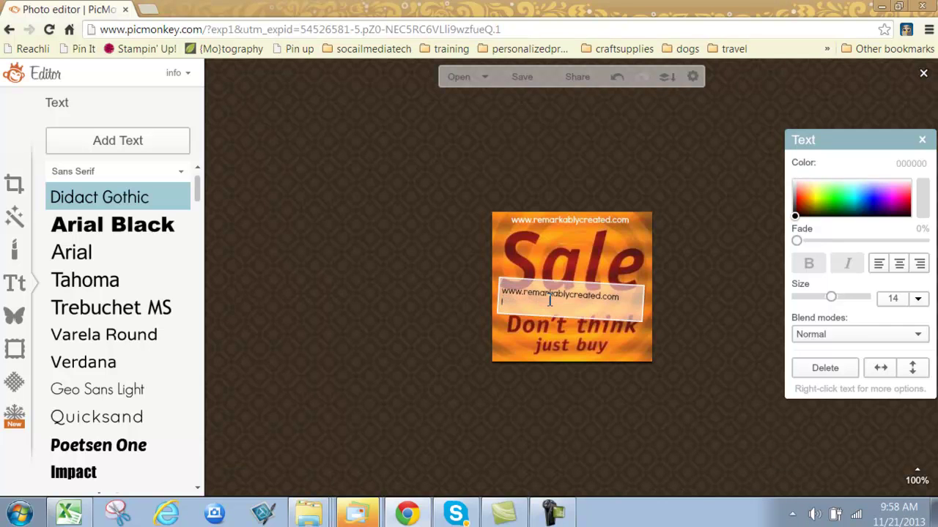
pyautogui.write('Invites you to sho')
pyautogui.press('BackSpace')
pyautogui.press('BackSpace')
pyautogui.press('BackSpace')
pyautogui.write('shop thisho')
pyautogui.write('liday sea')
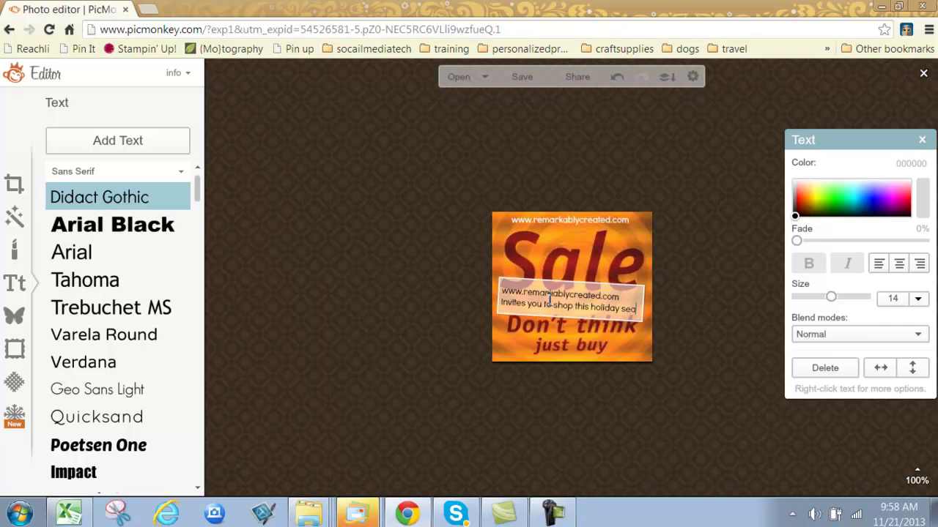
pyautogui.write('sons')
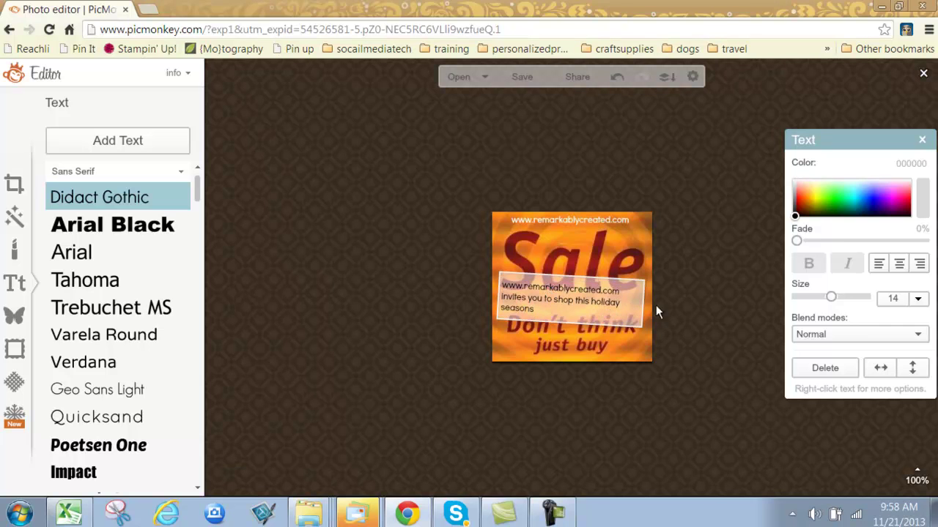
# Select the text, try the Impact and Trebuchet MS fonts, and keep the size at 14.
pyautogui.moveTo(561, 316); pyautogui.dragTo(487, 283)
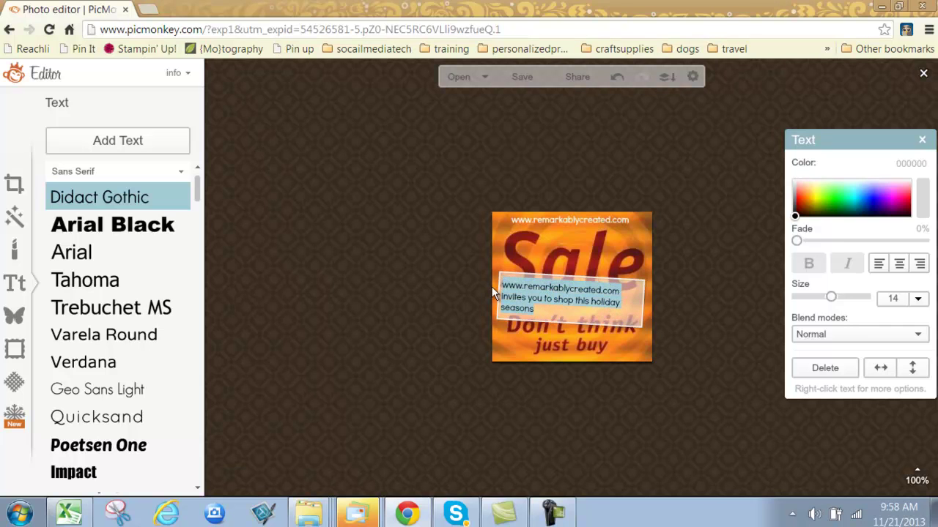
pyautogui.click(76, 472)
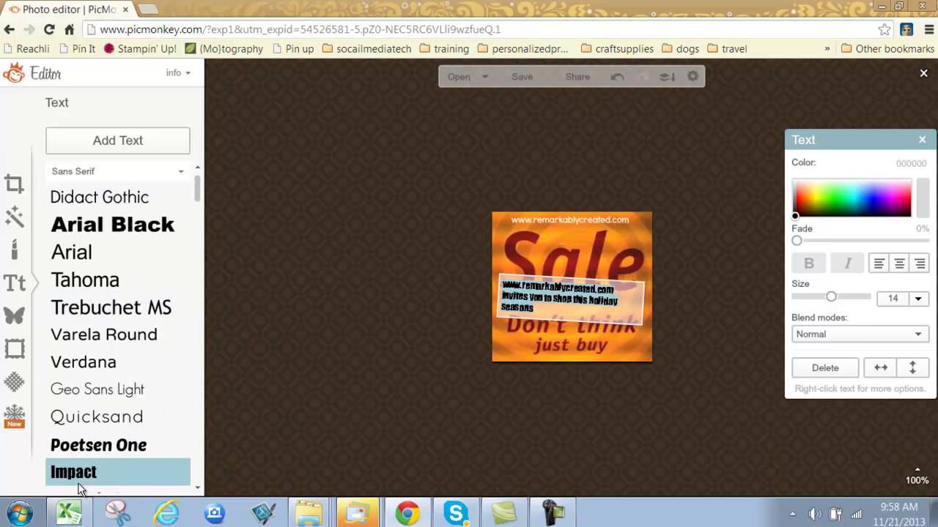
pyautogui.click(89, 312)
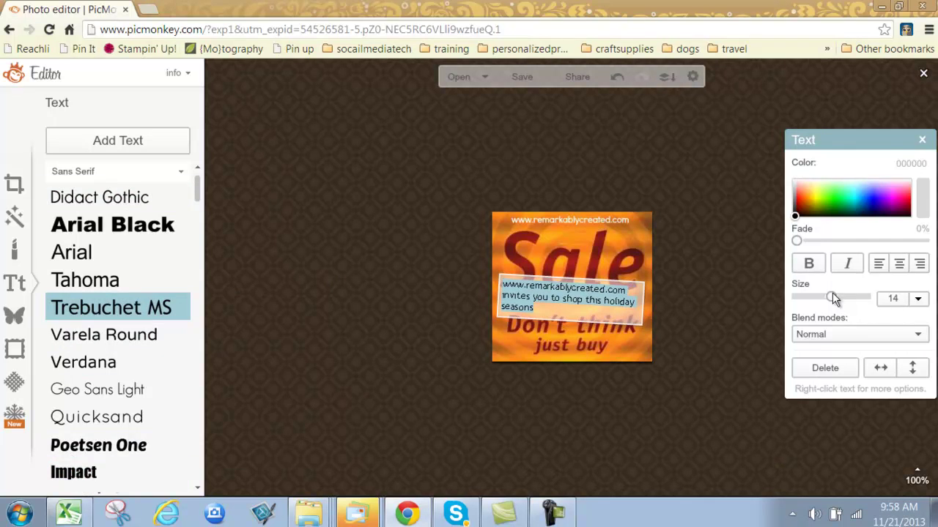
pyautogui.moveTo(832, 294)
pyautogui.mouseDown()
pyautogui.moveTo(802, 296)
pyautogui.moveTo(840, 300)
pyautogui.mouseUp()
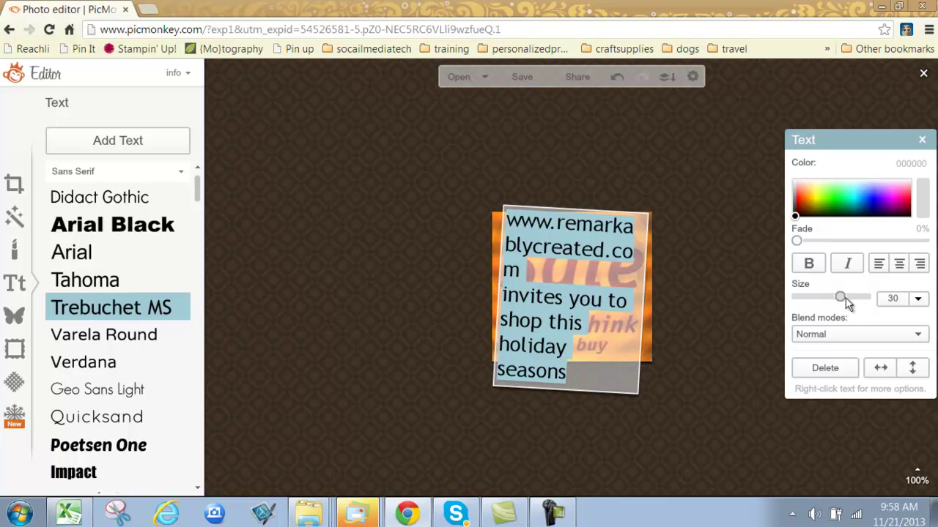
pyautogui.moveTo(841, 296)
pyautogui.mouseDown()
pyautogui.moveTo(852, 295)
pyautogui.moveTo(825, 297)
pyautogui.mouseUp()
# Make the invitation text bold, italic, centred and size 12.
pyautogui.click(813, 265)
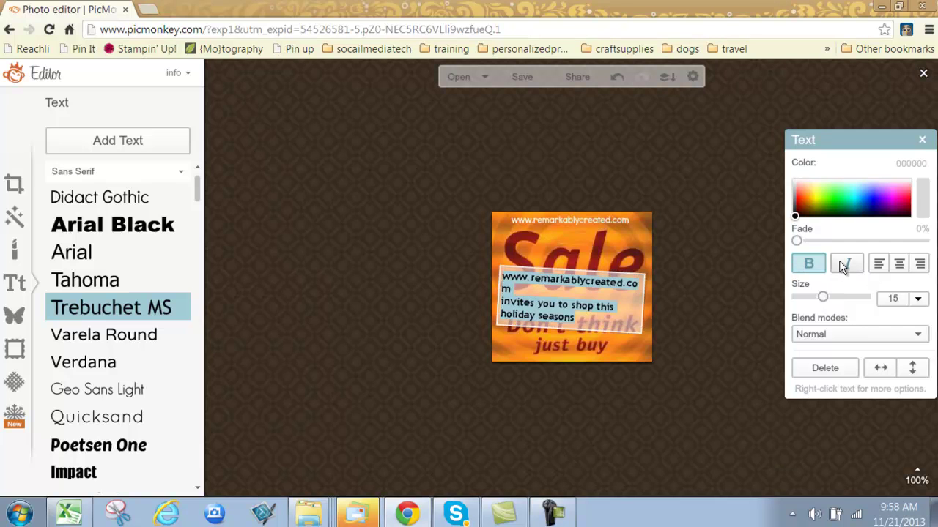
pyautogui.click(841, 264)
pyautogui.click(884, 267)
pyautogui.click(921, 267)
pyautogui.click(898, 269)
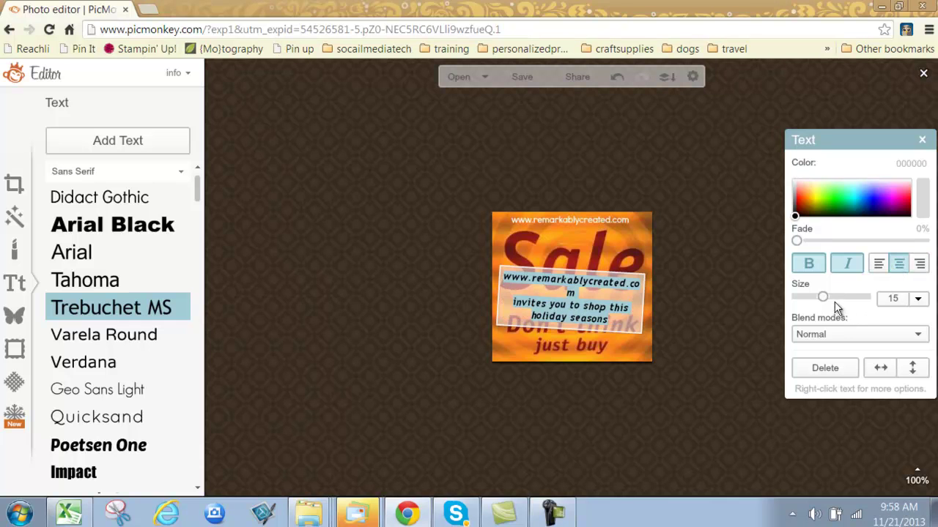
pyautogui.moveTo(825, 298); pyautogui.dragTo(821, 295)
# Colour the text purple, fade it to 72%, and move the text box up.
pyautogui.click(856, 194)
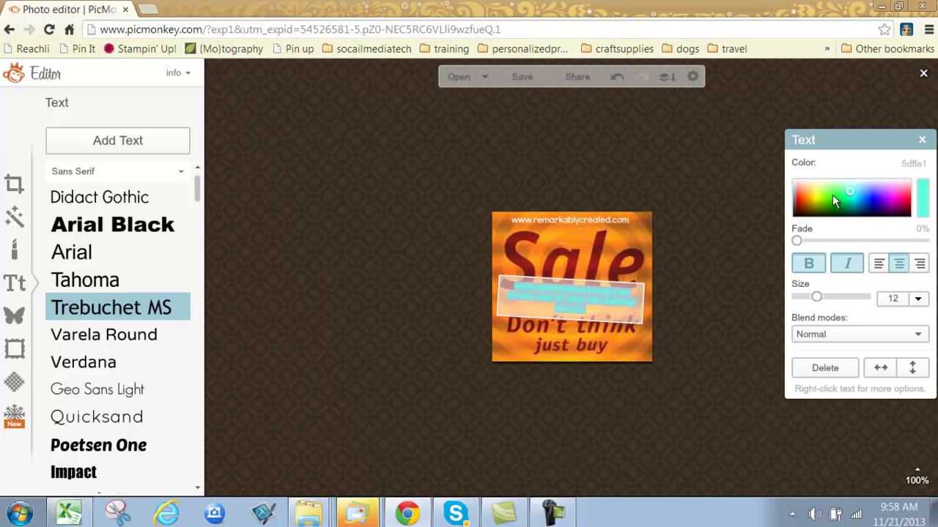
pyautogui.click(811, 205)
pyautogui.click(877, 195)
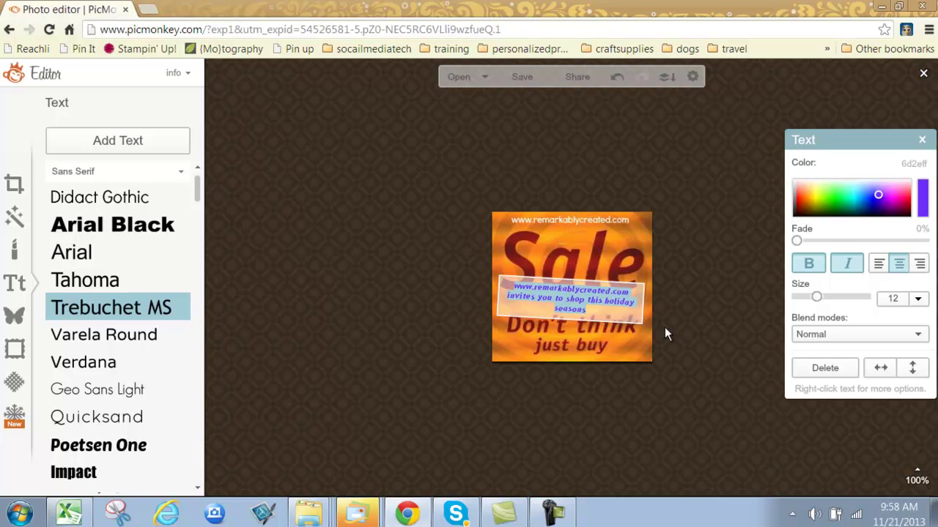
pyautogui.click(627, 345)
pyautogui.click(584, 300)
pyautogui.moveTo(796, 242); pyautogui.dragTo(804, 243)
pyautogui.moveTo(803, 243); pyautogui.dragTo(891, 245)
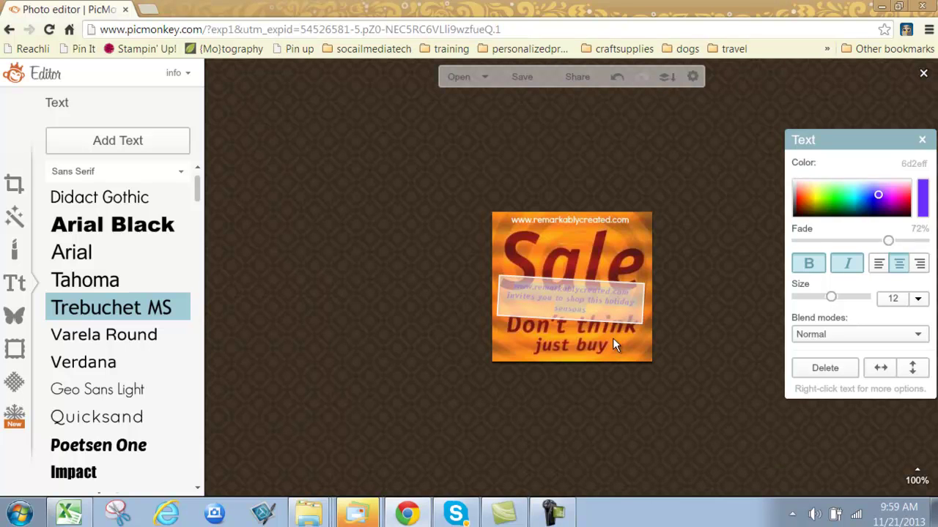
pyautogui.moveTo(575, 302); pyautogui.dragTo(569, 266)
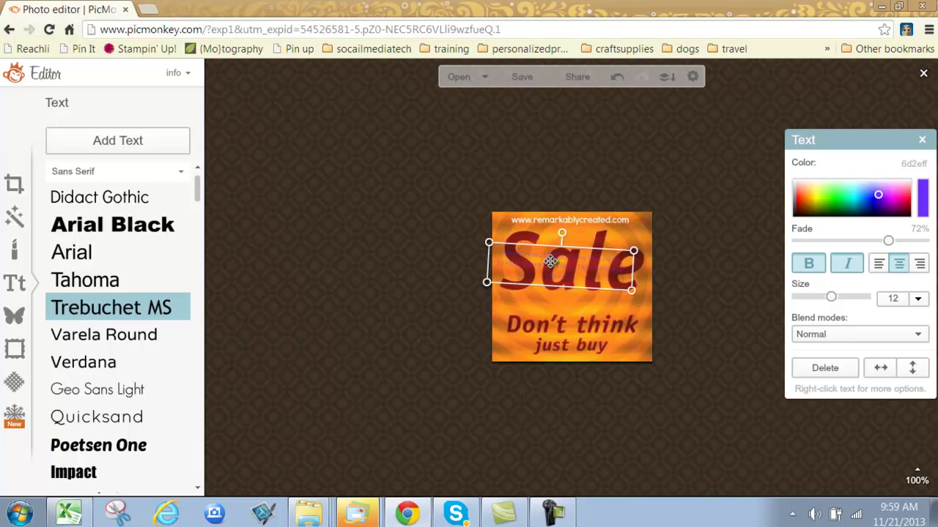
# Shift the faded text box slightly right and down across the Sale lettering.
pyautogui.moveTo(553, 263); pyautogui.dragTo(568, 274)
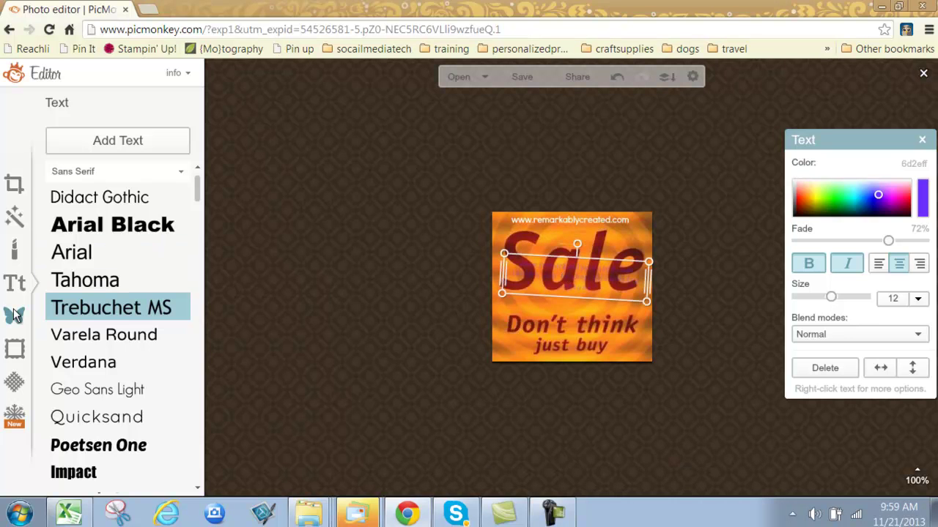
# Add a starburst from the Stars overlays and move it toward the top-right corner.
pyautogui.click(14, 315)
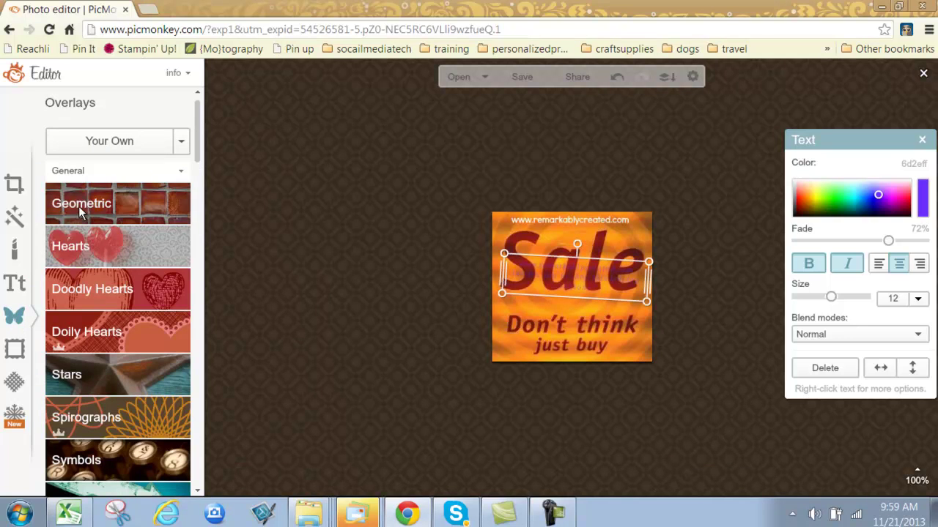
pyautogui.click(88, 249)
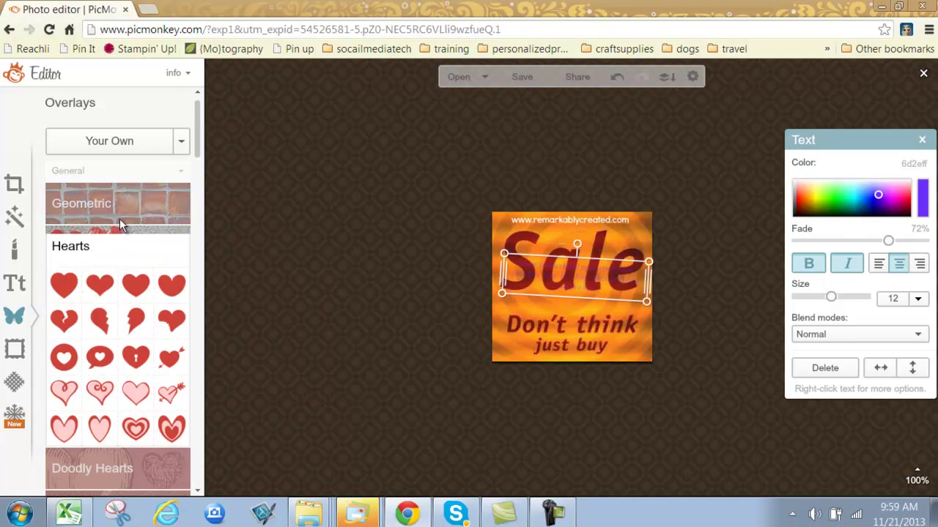
pyautogui.scroll(-4, 198, 147)
pyautogui.click(114, 253)
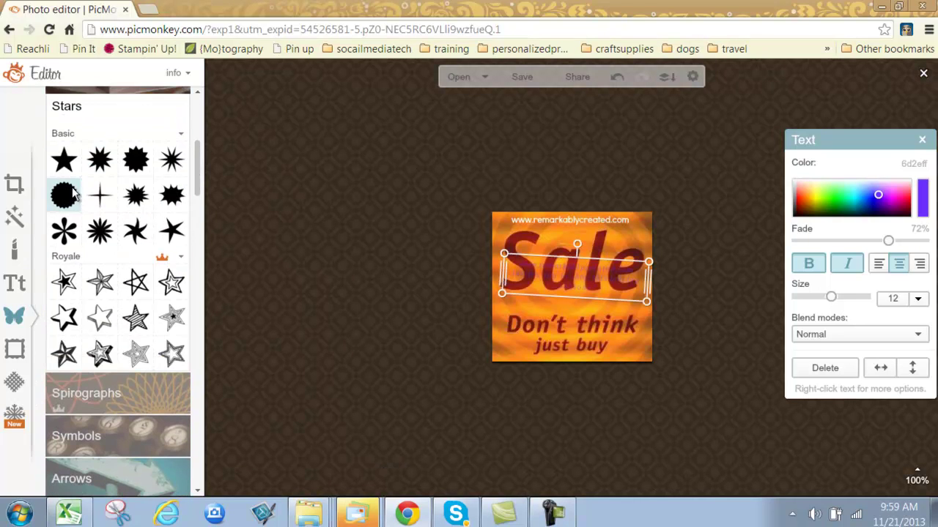
pyautogui.moveTo(64, 187); pyautogui.dragTo(700, 305)
pyautogui.moveTo(656, 258); pyautogui.dragTo(631, 225)
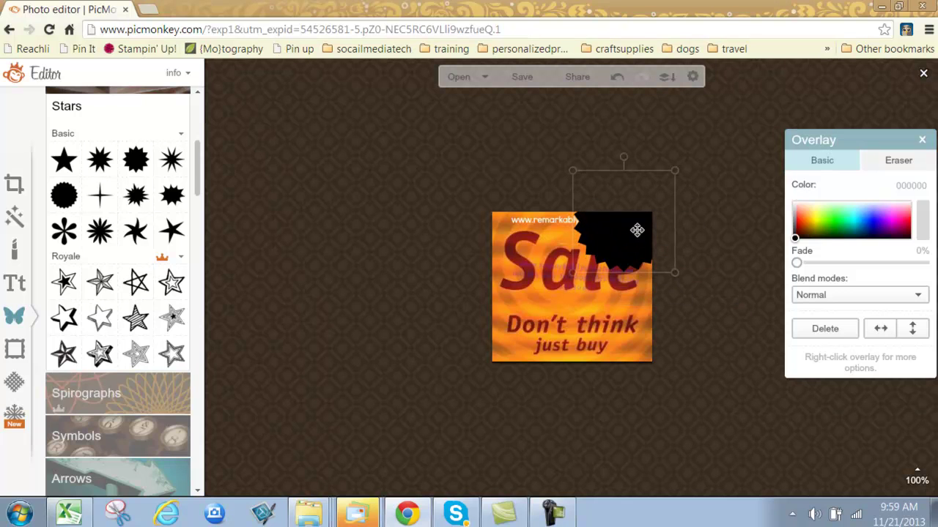
# Colour the starburst yellow, nudge it into place, and add a black circle overlay.
pyautogui.click(812, 219)
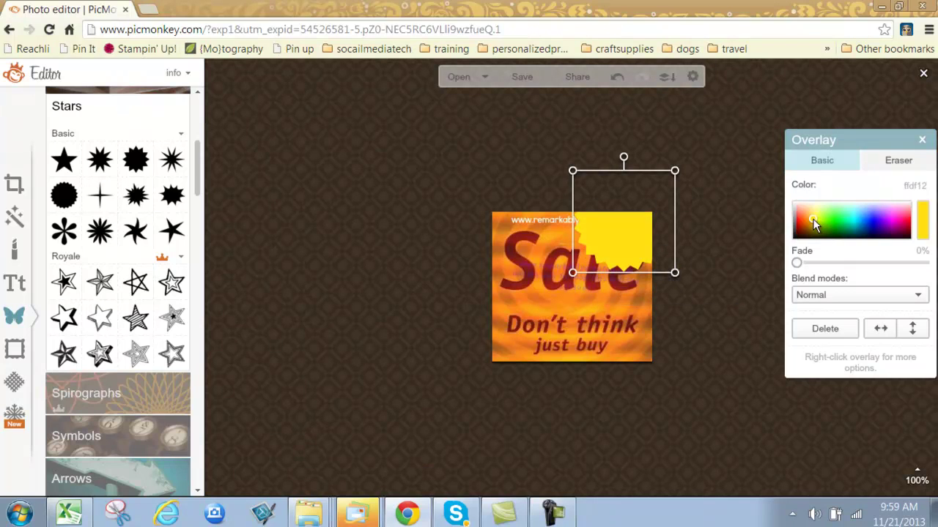
pyautogui.moveTo(622, 245); pyautogui.dragTo(616, 263)
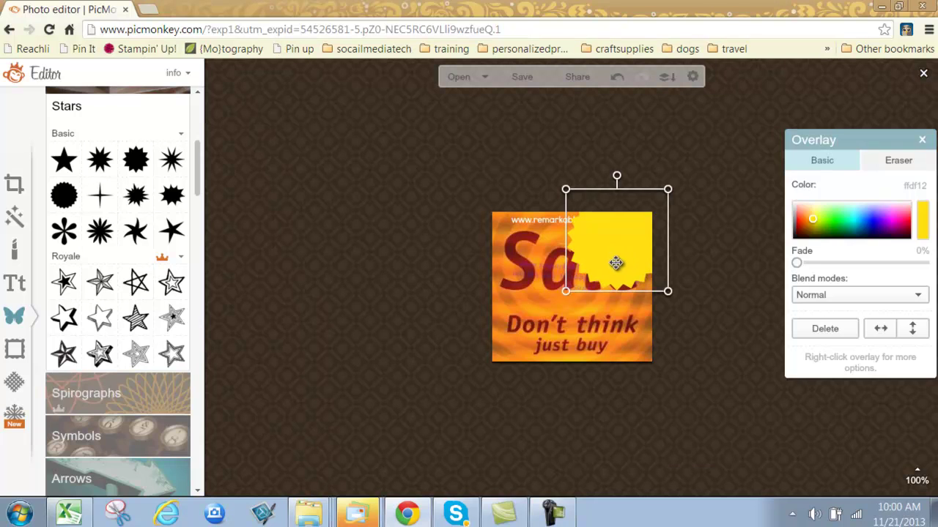
pyautogui.click(528, 217)
pyautogui.click(607, 241)
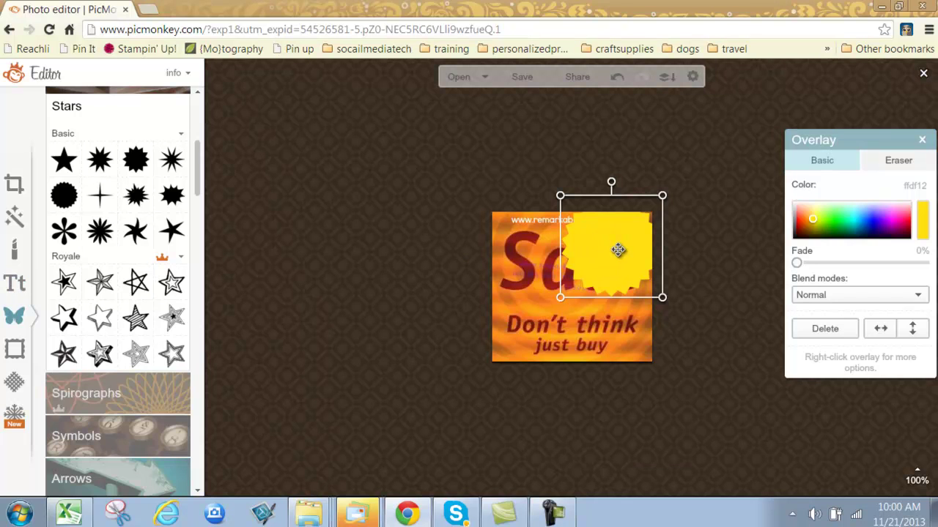
pyautogui.click(64, 195)
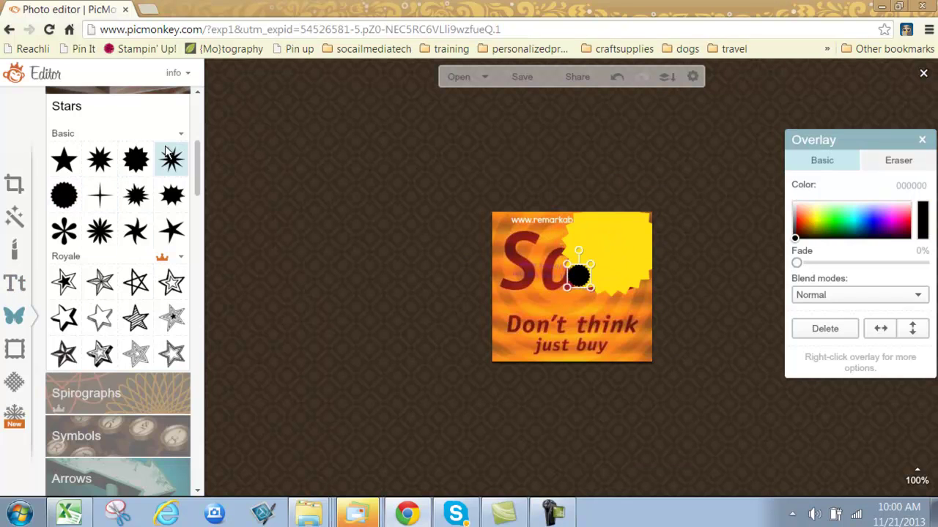
# Enlarge the black circle overlay and move it up to the top edge.
pyautogui.click(111, 437)
pyautogui.click(128, 417)
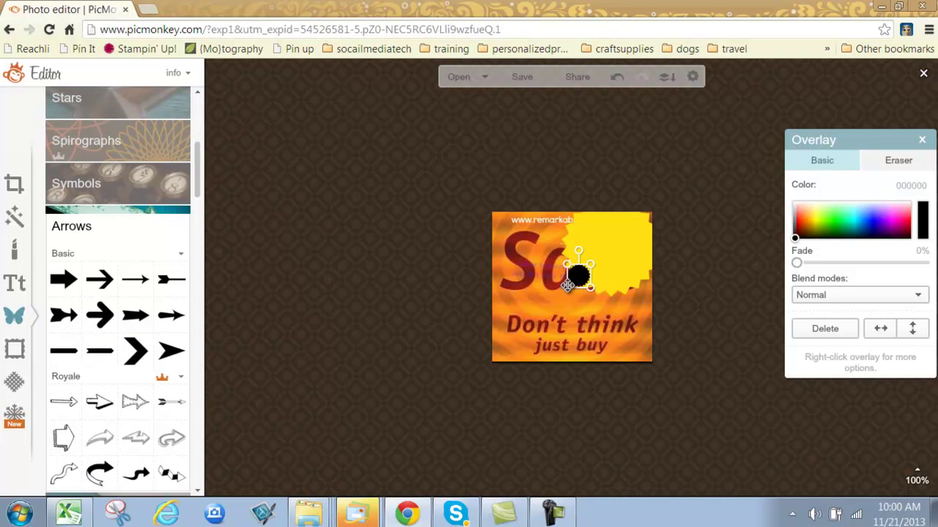
pyautogui.moveTo(567, 287); pyautogui.dragTo(521, 307)
pyautogui.moveTo(545, 268); pyautogui.dragTo(527, 183)
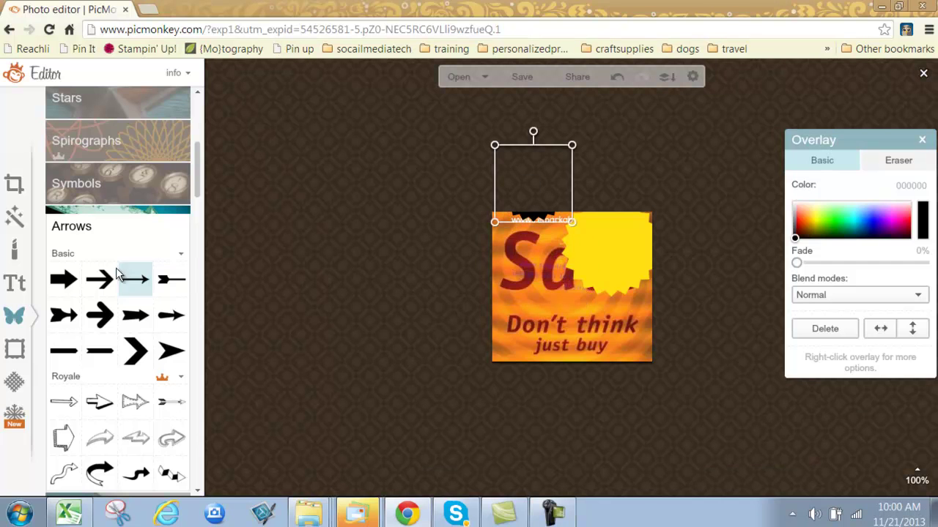
# Add a black arrow overlay and push it to the graphic's top-right corner.
pyautogui.moveTo(77, 285); pyautogui.dragTo(615, 277)
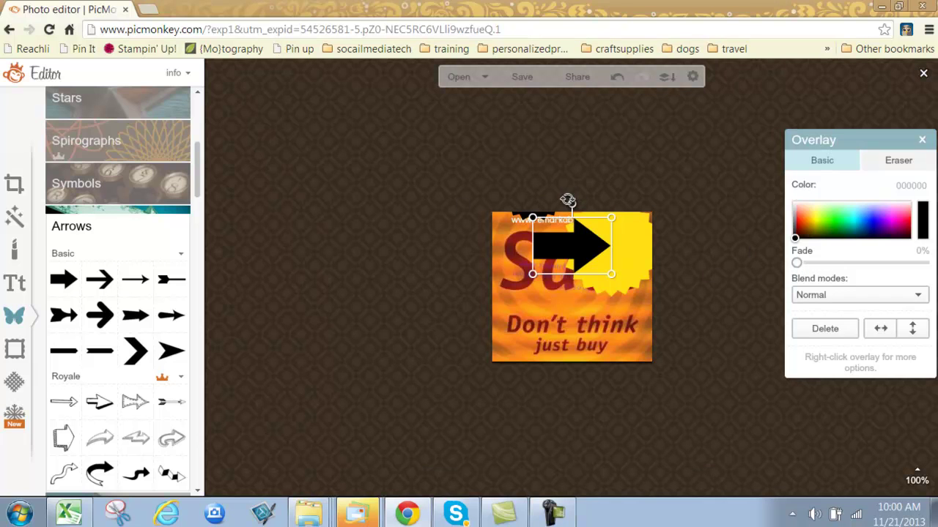
pyautogui.scroll(-5, 194, 179)
pyautogui.click(101, 361)
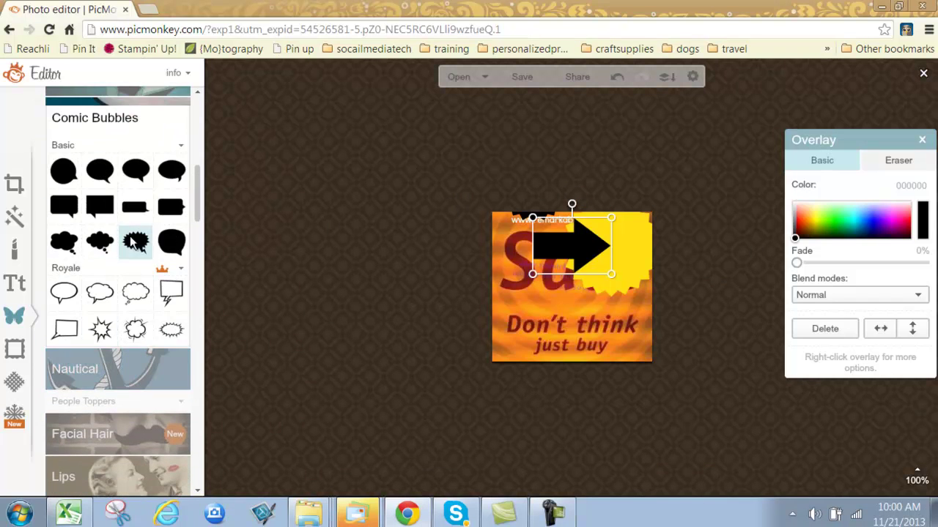
pyautogui.moveTo(586, 250); pyautogui.dragTo(598, 216)
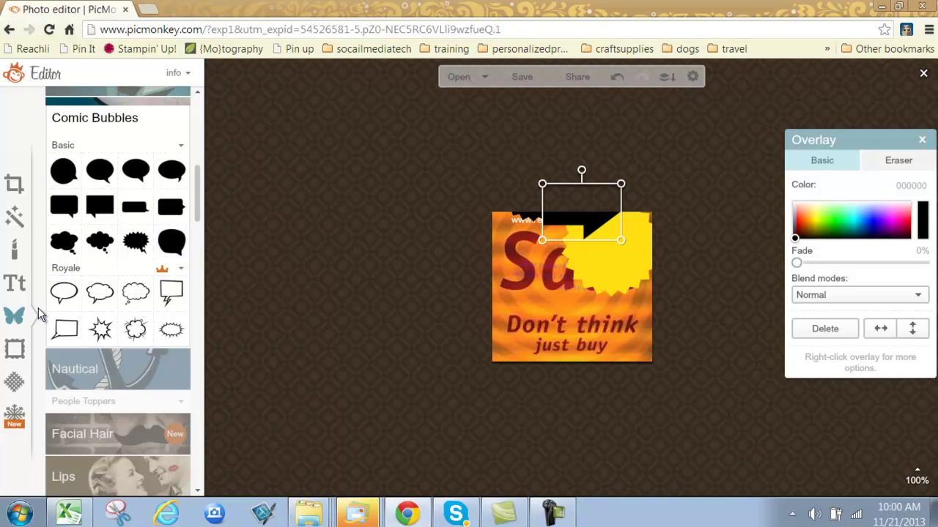
# Preview an orange Simple Edge frame with outer thickness 18.
pyautogui.click(14, 349)
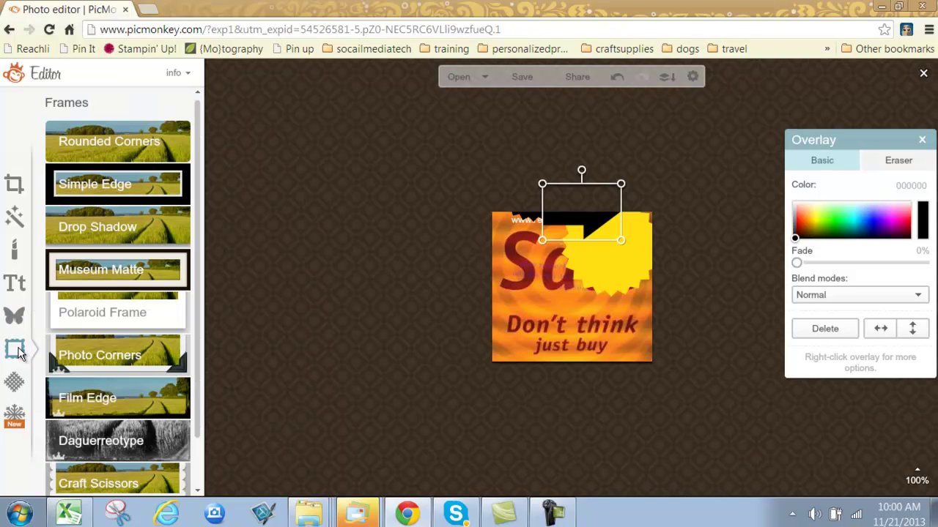
pyautogui.click(96, 181)
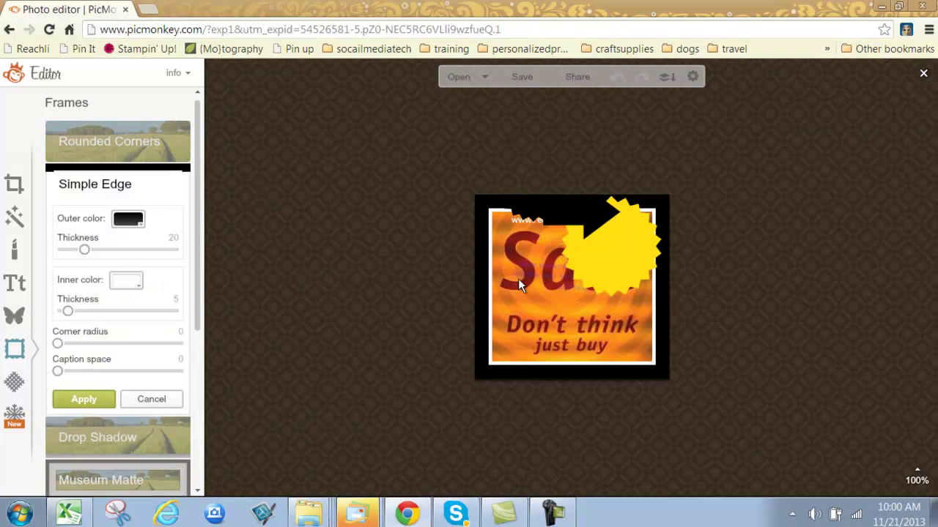
pyautogui.click(129, 221)
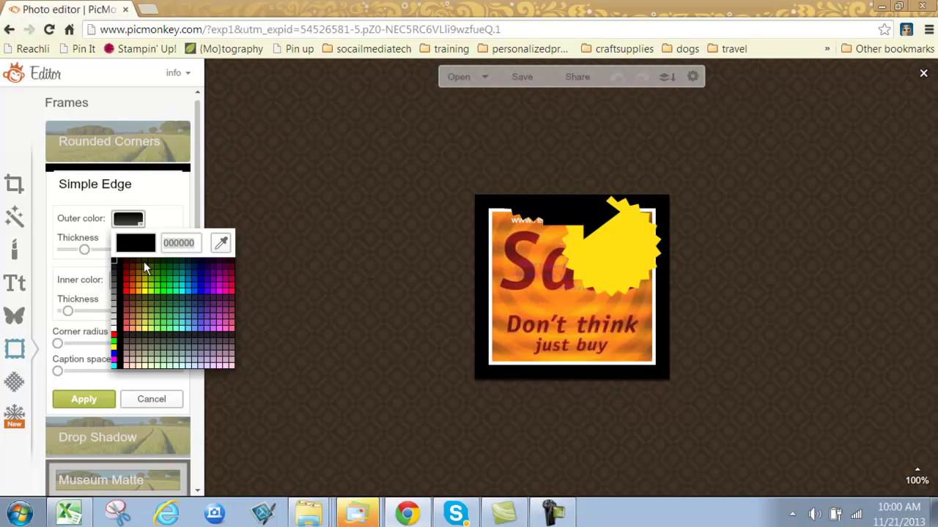
pyautogui.click(135, 293)
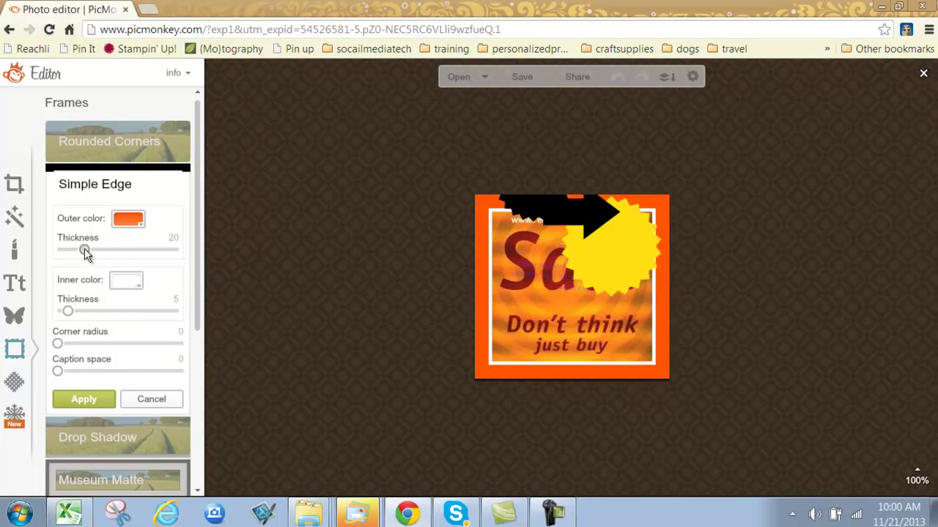
pyautogui.moveTo(83, 250)
pyautogui.mouseDown()
pyautogui.moveTo(62, 252)
pyautogui.moveTo(82, 250)
pyautogui.mouseUp()
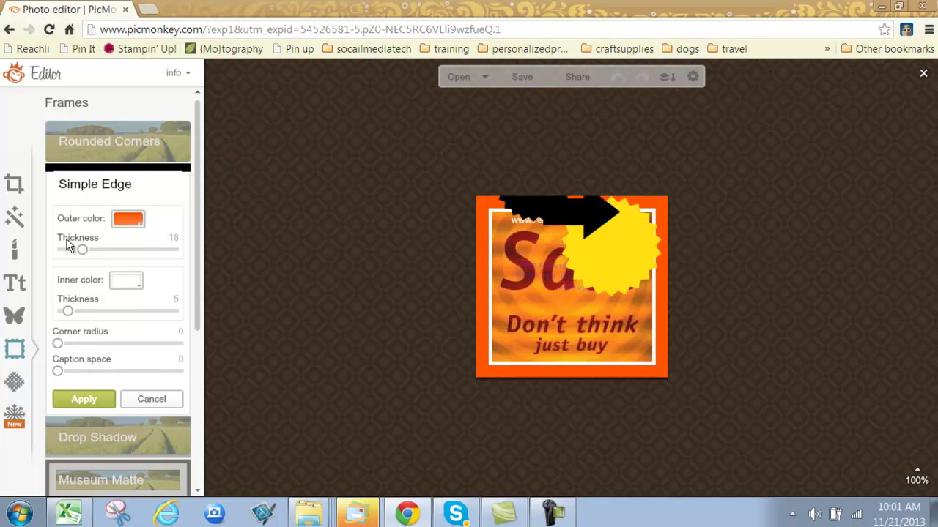
pyautogui.moveTo(196, 238); pyautogui.dragTo(191, 311)
# Back out of the simple edge and pick the Museum Matte frame instead.
pyautogui.click(95, 346)
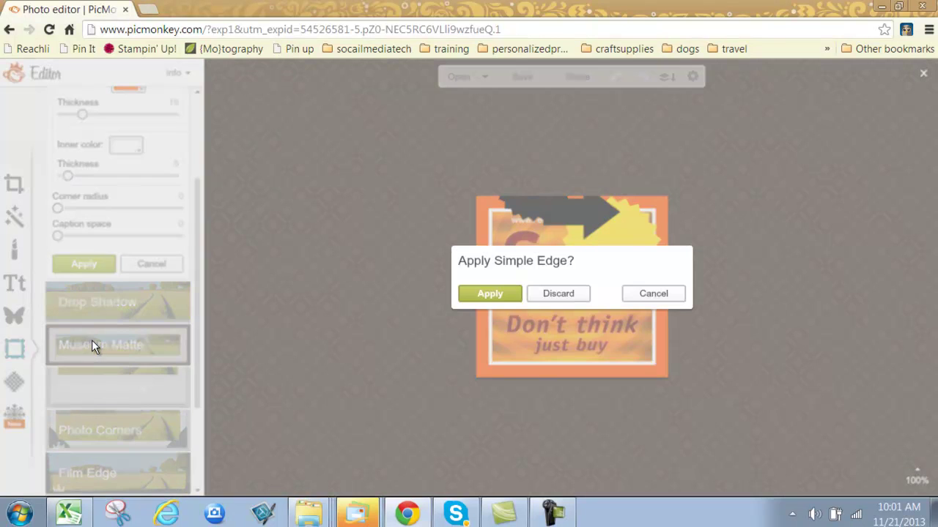
pyautogui.click(657, 293)
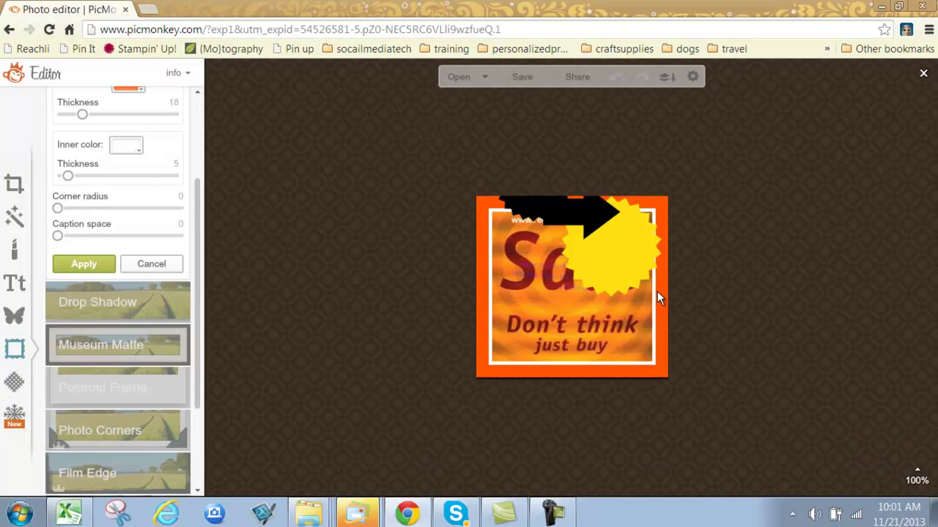
pyautogui.click(127, 343)
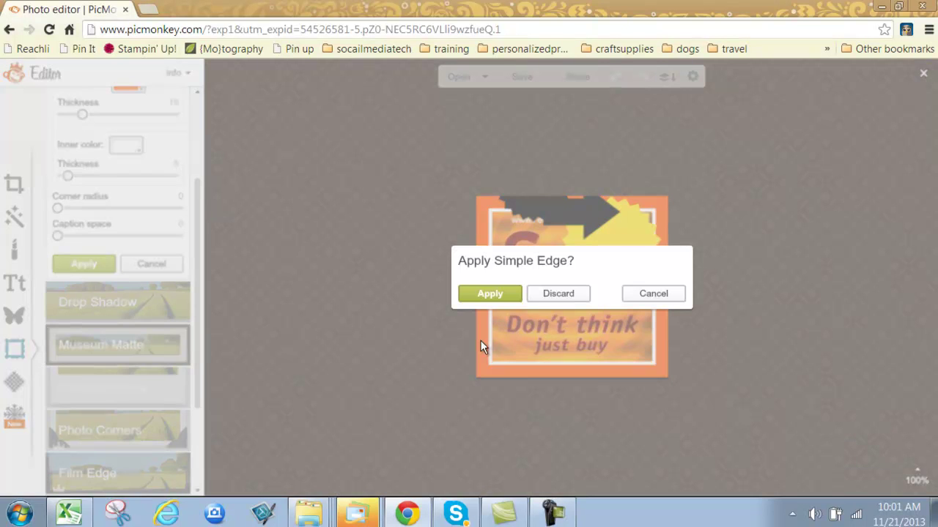
# Discard the simple edge, preview Museum Matte and Photo Corners, then show Textures unframed.
pyautogui.click(557, 293)
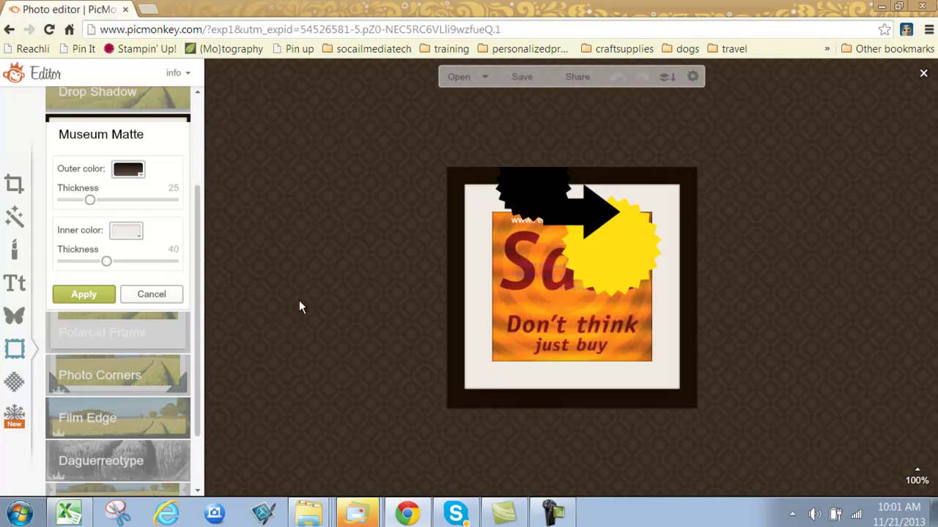
pyautogui.click(135, 366)
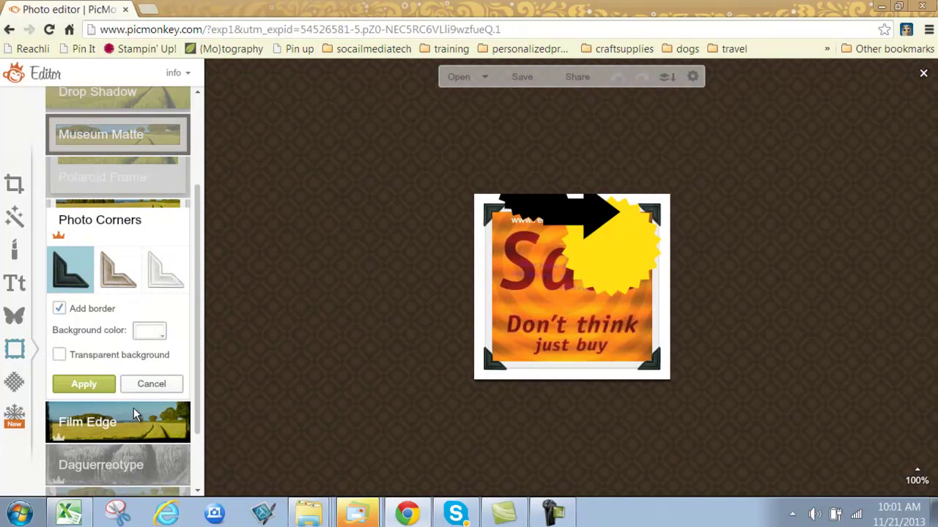
pyautogui.click(18, 384)
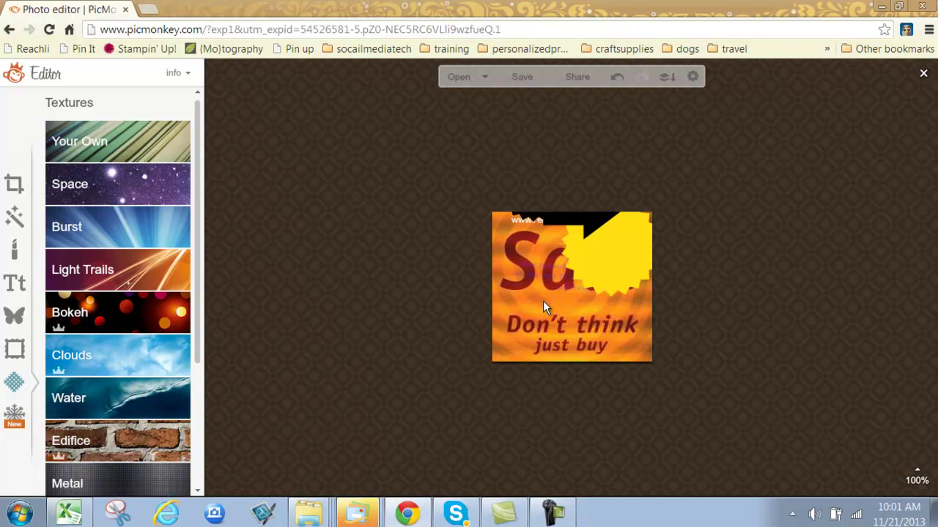
# Cancel saving the Sale graphic to the computer, then bring up its Share screen instead.
pyautogui.click(527, 79)
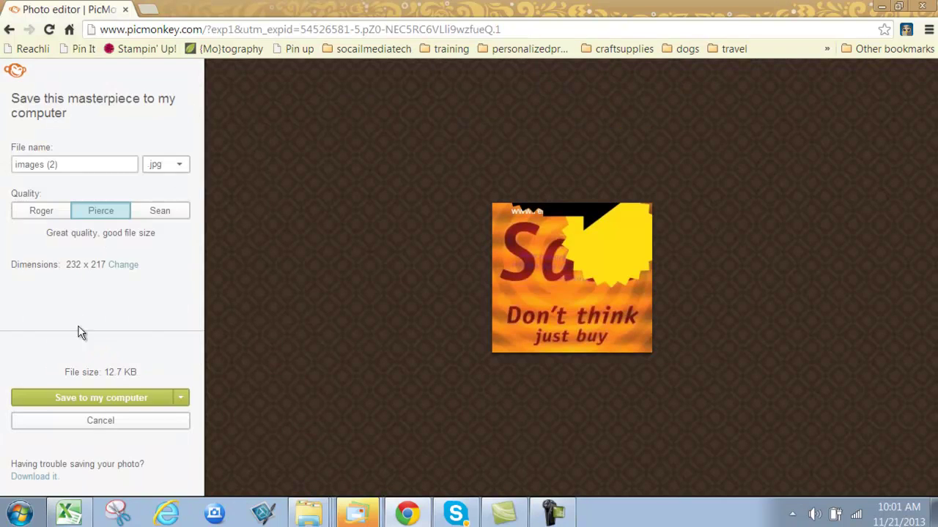
pyautogui.click(102, 398)
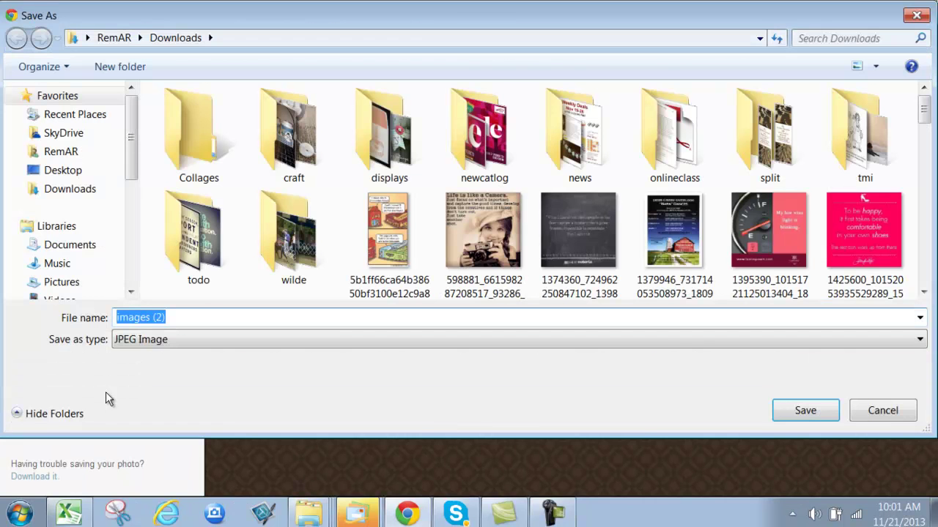
pyautogui.click(895, 413)
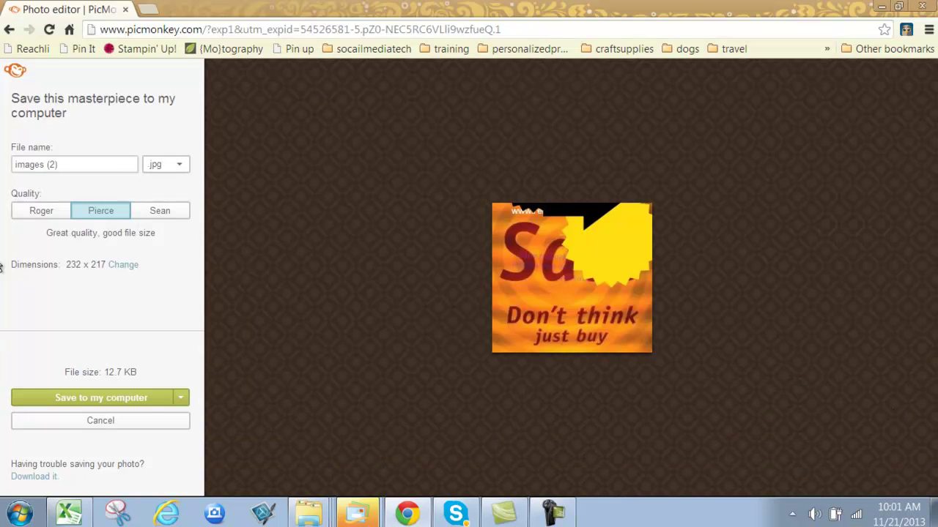
pyautogui.click(100, 420)
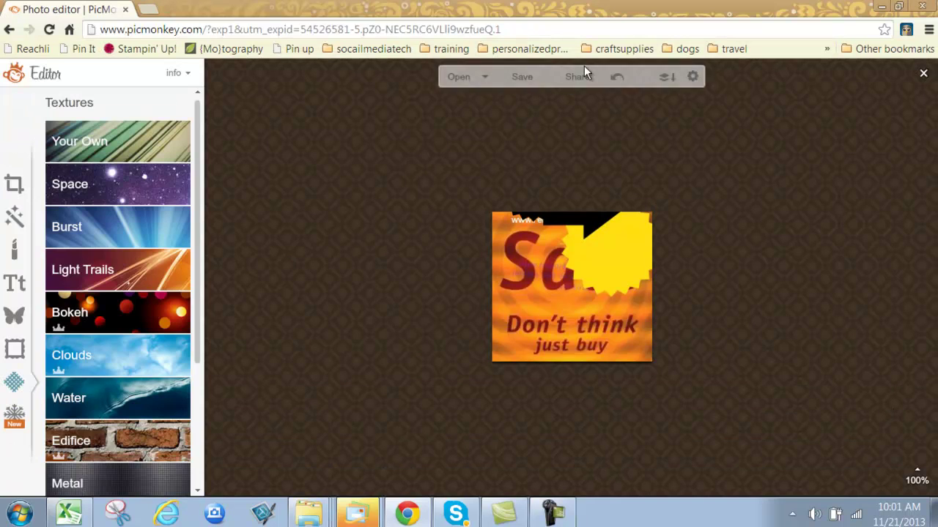
pyautogui.click(583, 73)
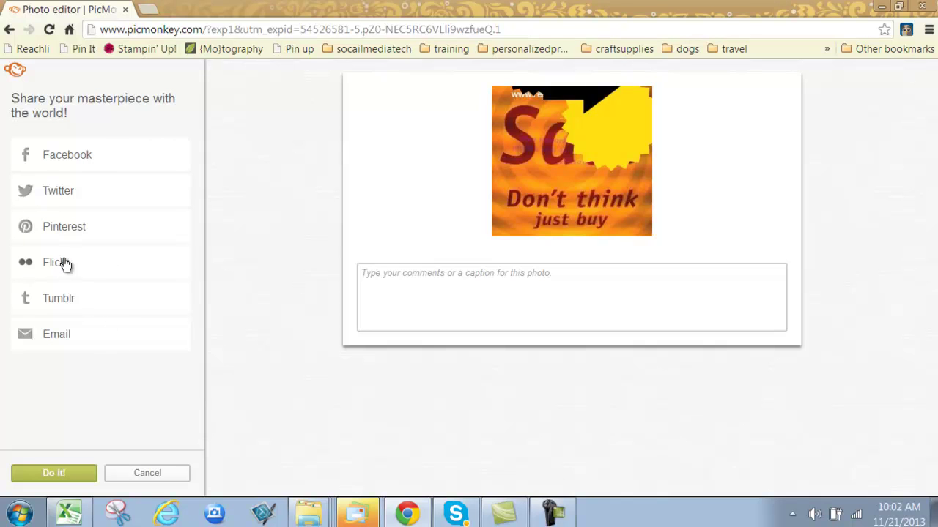
# Go to picmonkey.com and start a new collage.
pyautogui.click(529, 26)
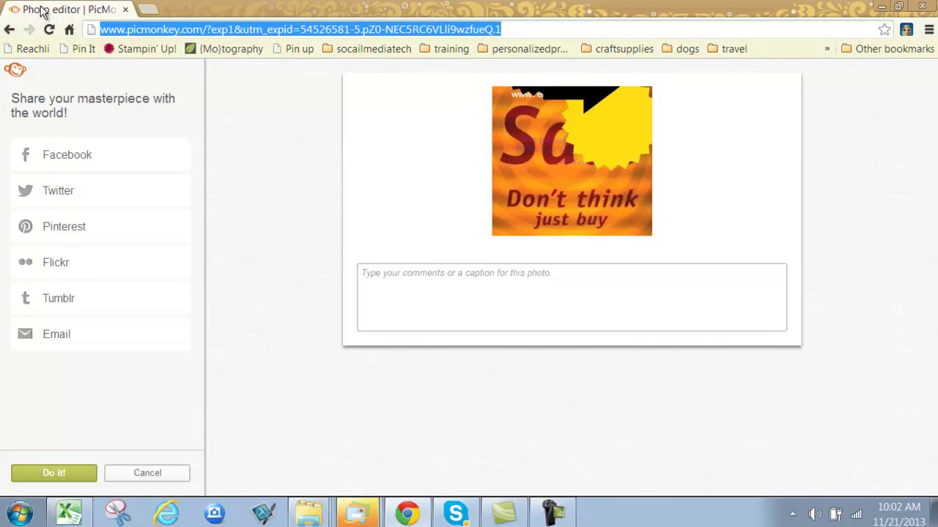
pyautogui.write('www.')
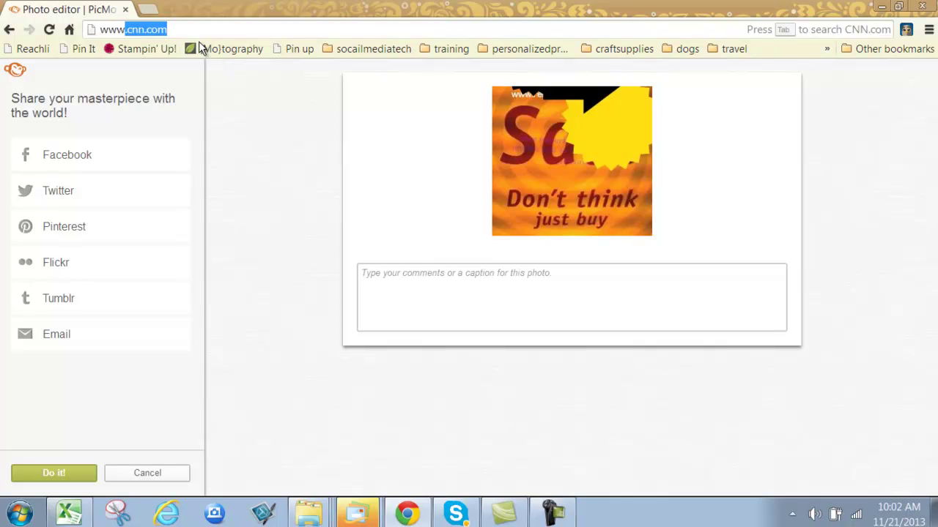
pyautogui.write('pic')
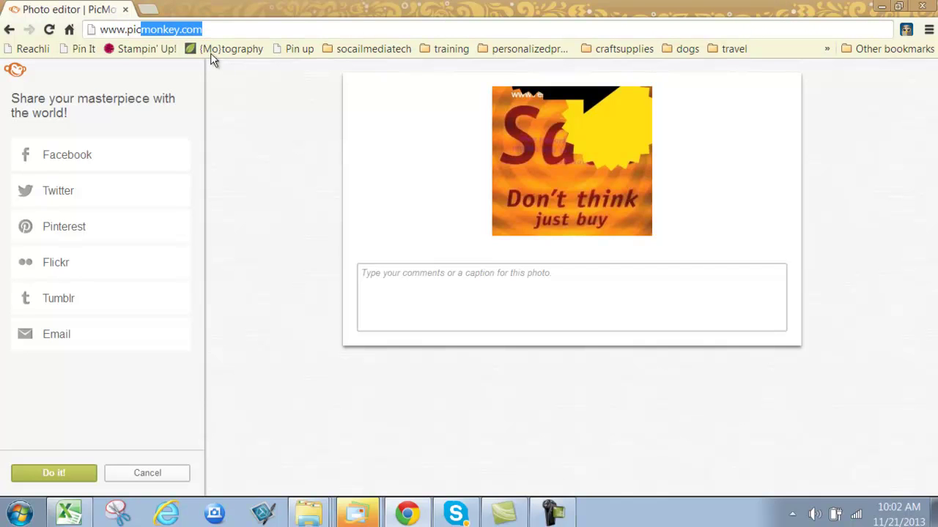
pyautogui.press('Return')
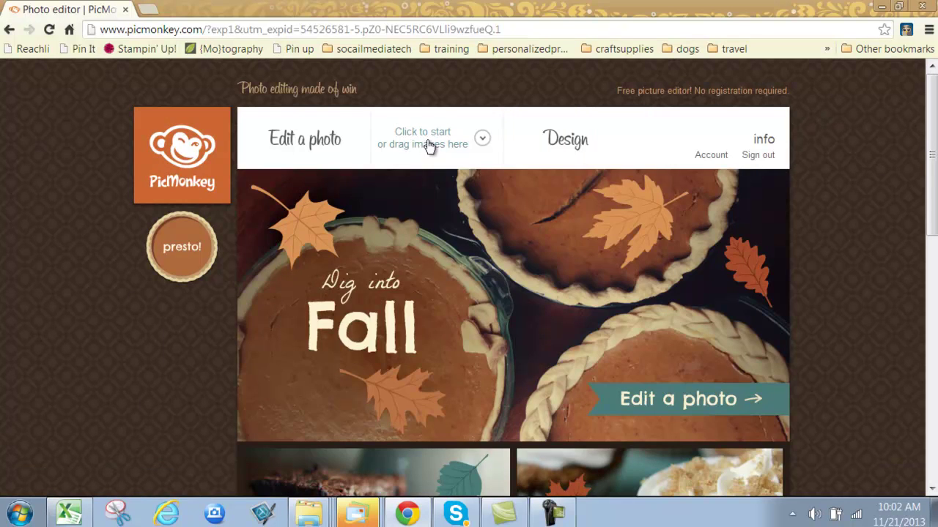
pyautogui.click(426, 145)
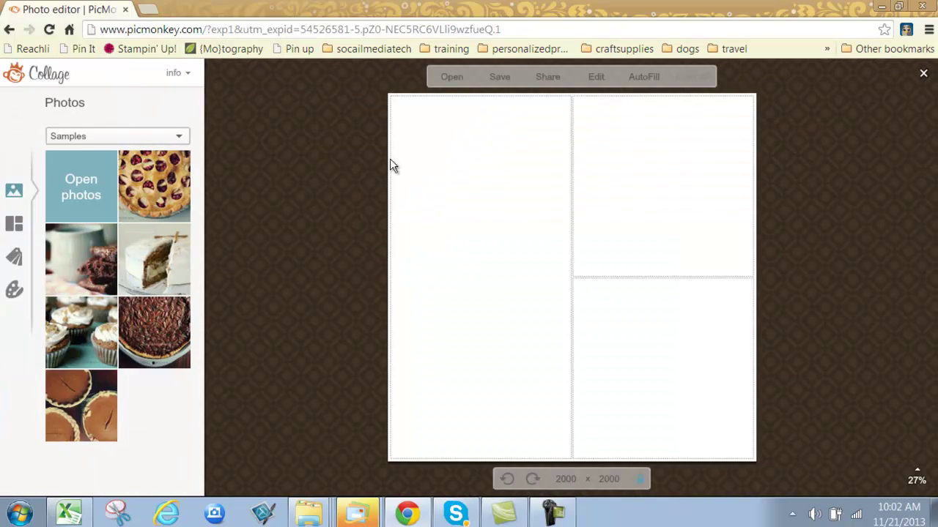
# Import the numbered product photos, no1 onward, from the Downloads folder into the collage.
pyautogui.click(91, 188)
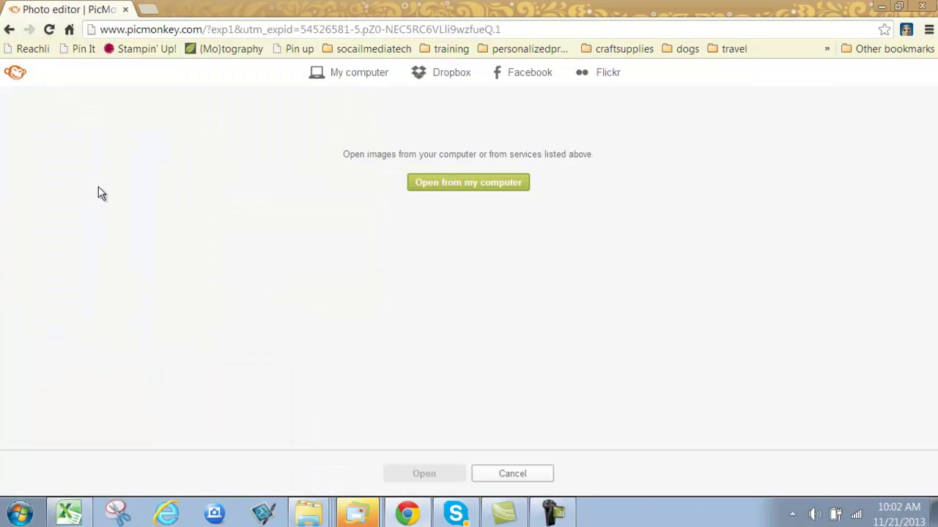
pyautogui.click(445, 184)
pyautogui.moveTo(923, 121); pyautogui.dragTo(897, 248)
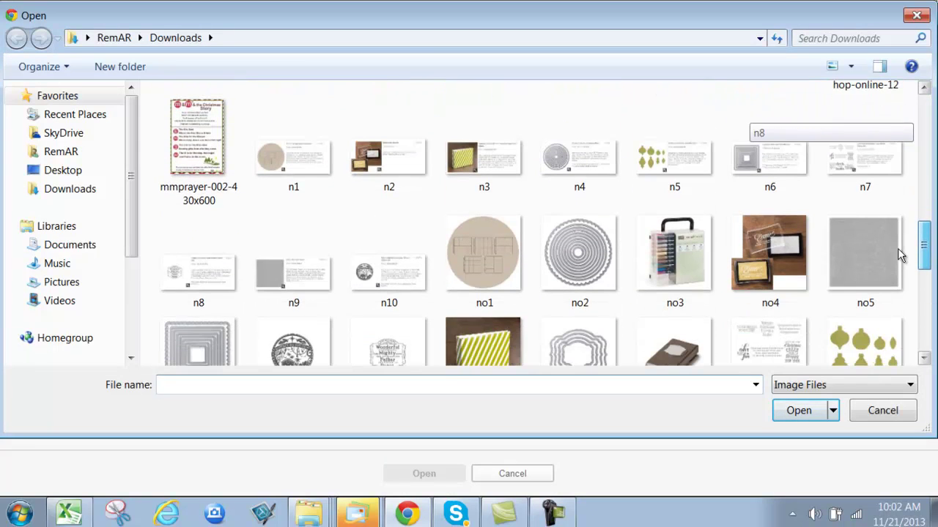
pyautogui.click(471, 254)
pyautogui.keyDown('shift'); pyautogui.click(684, 354); pyautogui.keyUp('shift')
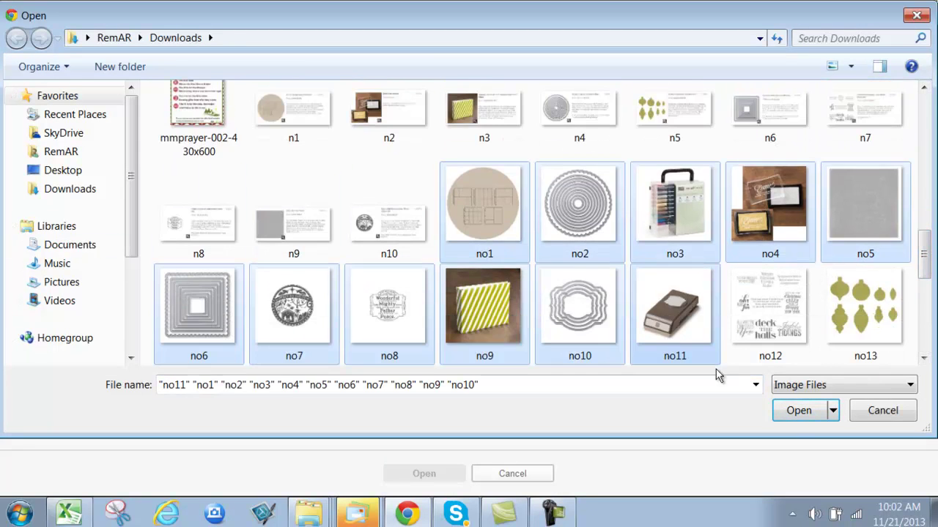
pyautogui.click(489, 206)
pyautogui.keyDown('shift'); pyautogui.click(864, 315); pyautogui.keyUp('shift')
pyautogui.click(798, 412)
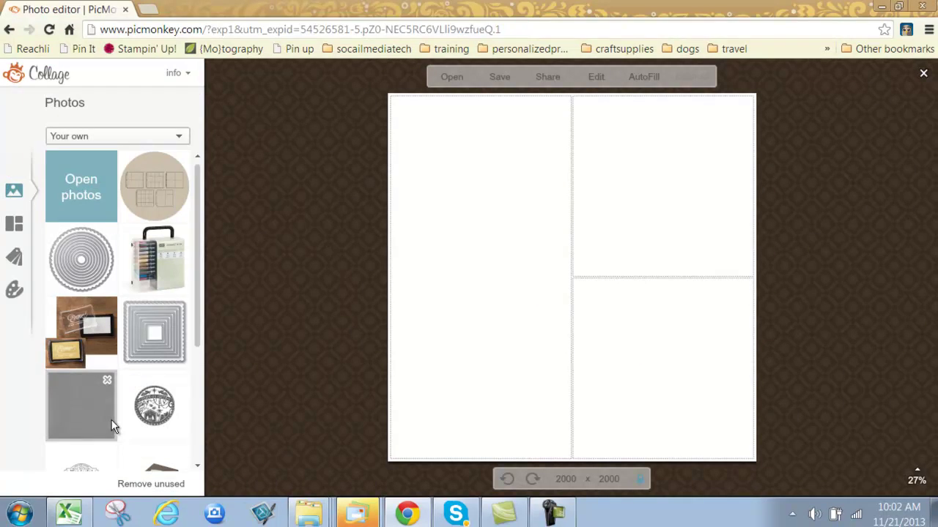
# Apply the three-panel Ducks in a Row layout and rotate it into a vertical 1000 x 3000 column.
pyautogui.click(15, 229)
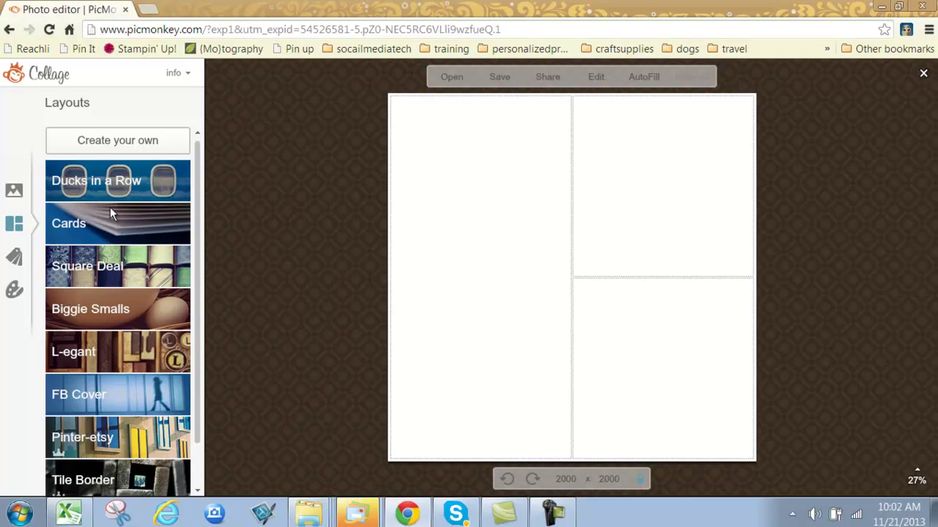
pyautogui.click(121, 187)
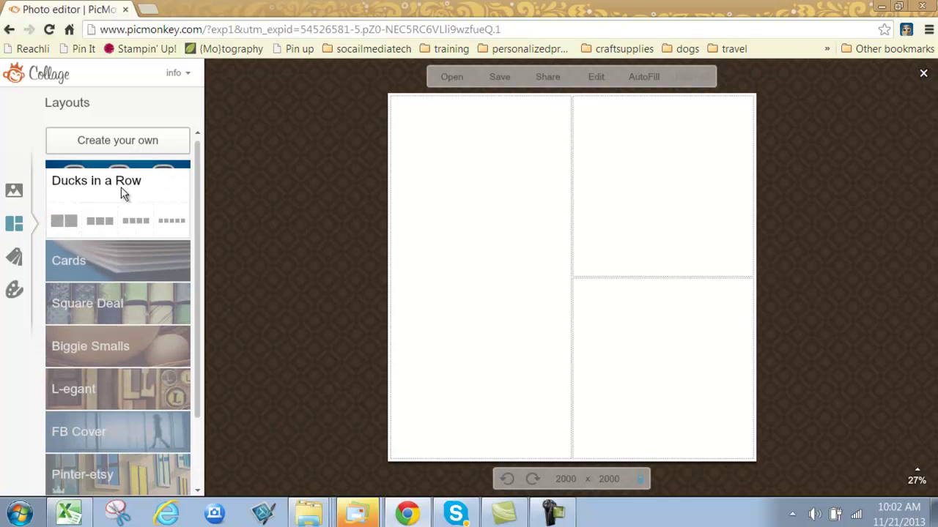
pyautogui.click(93, 223)
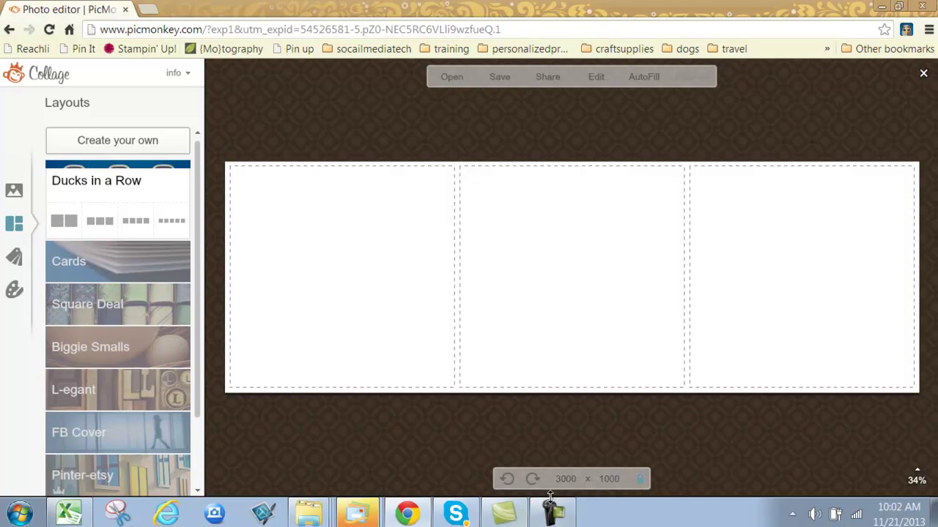
pyautogui.click(532, 479)
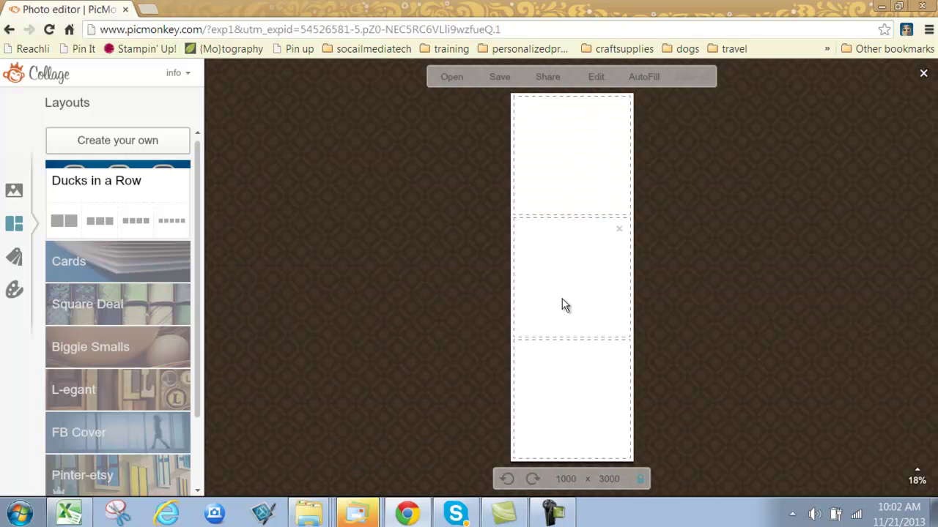
# Place the marker-case photo in the top cell and the square-dies photo in the bottom cell.
pyautogui.click(11, 191)
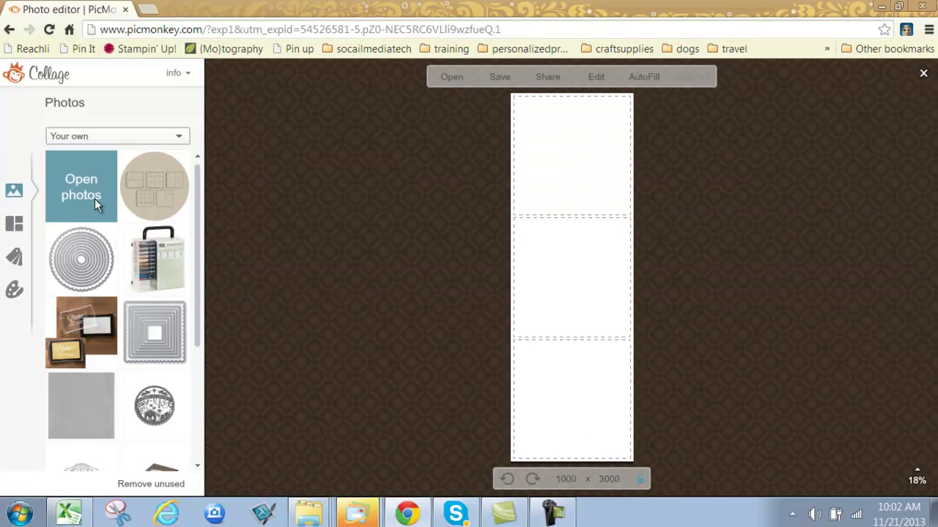
pyautogui.moveTo(147, 261)
pyautogui.mouseDown()
pyautogui.moveTo(523, 219)
pyautogui.moveTo(565, 189)
pyautogui.mouseUp()
pyautogui.moveTo(151, 318); pyautogui.dragTo(570, 434)
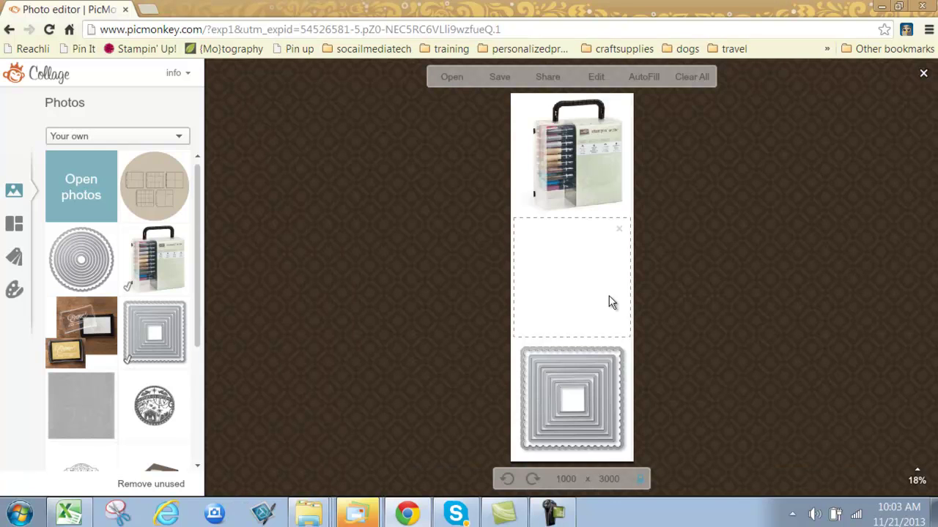
# Switch to the 4x4 Square Deal grid, then remove one cell from the third and first columns.
pyautogui.click(16, 226)
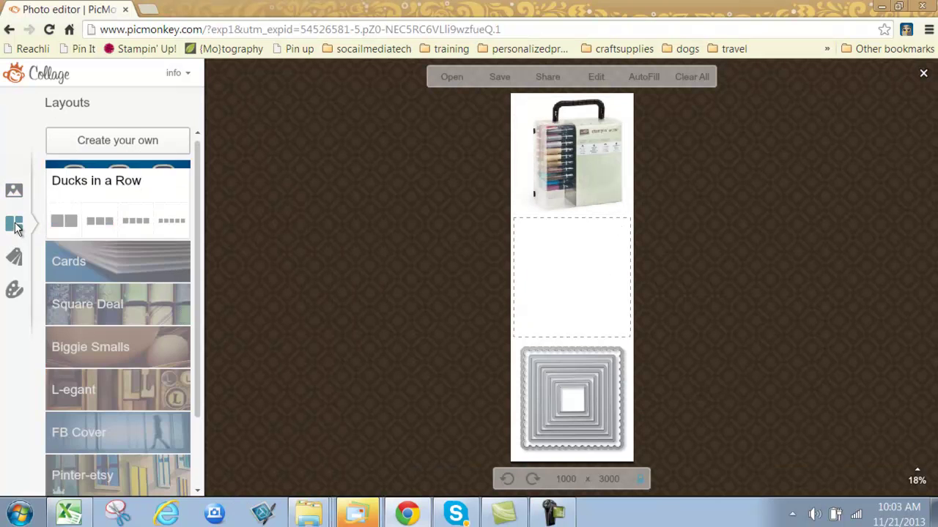
pyautogui.click(96, 259)
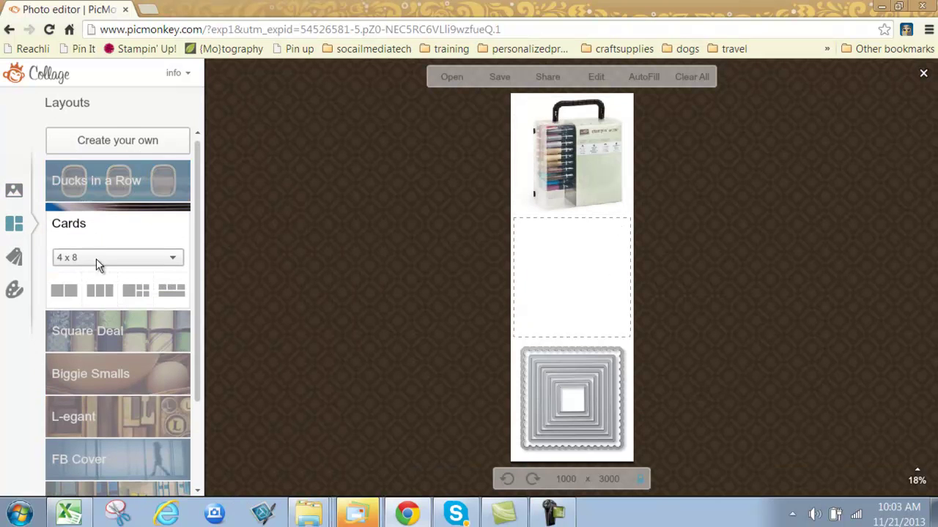
pyautogui.click(94, 330)
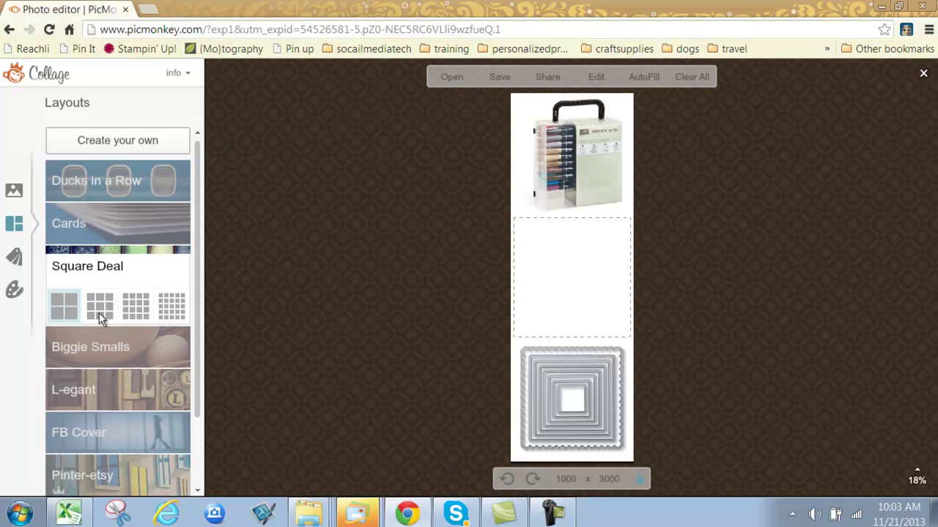
pyautogui.click(123, 310)
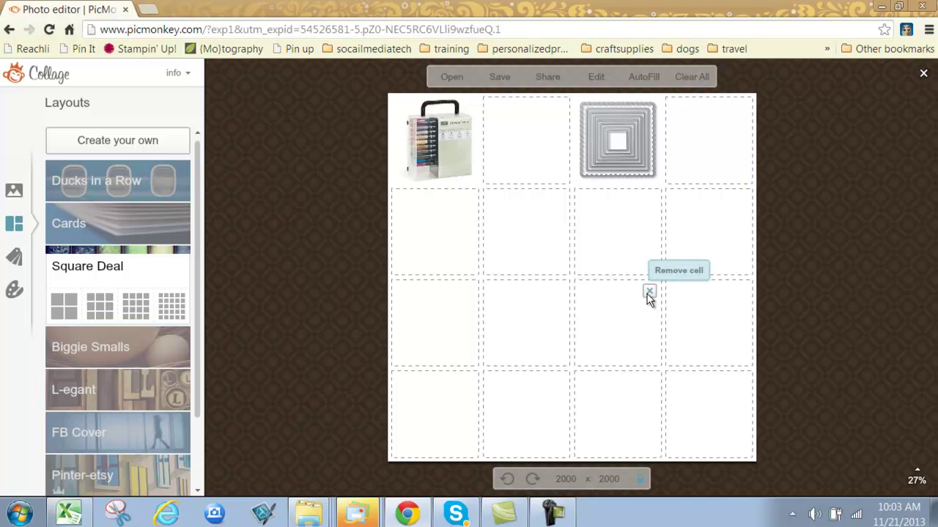
pyautogui.click(649, 293)
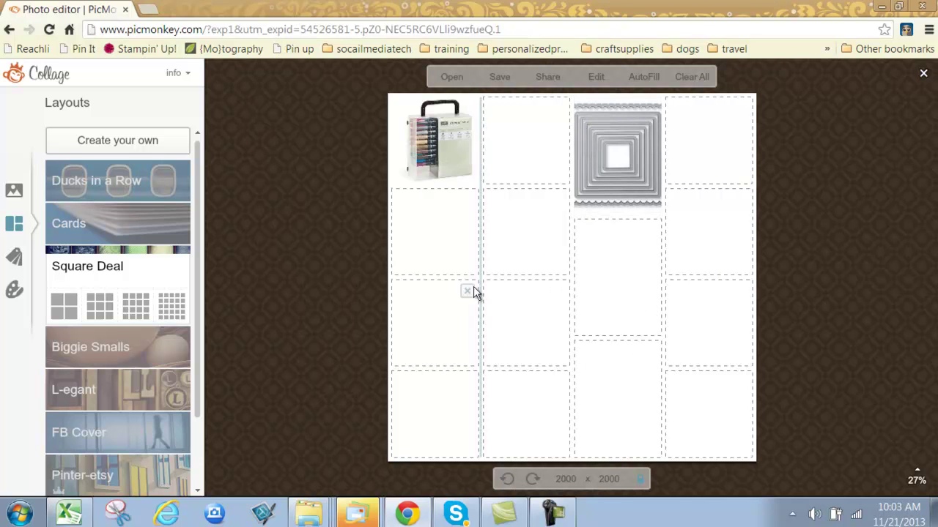
pyautogui.click(468, 293)
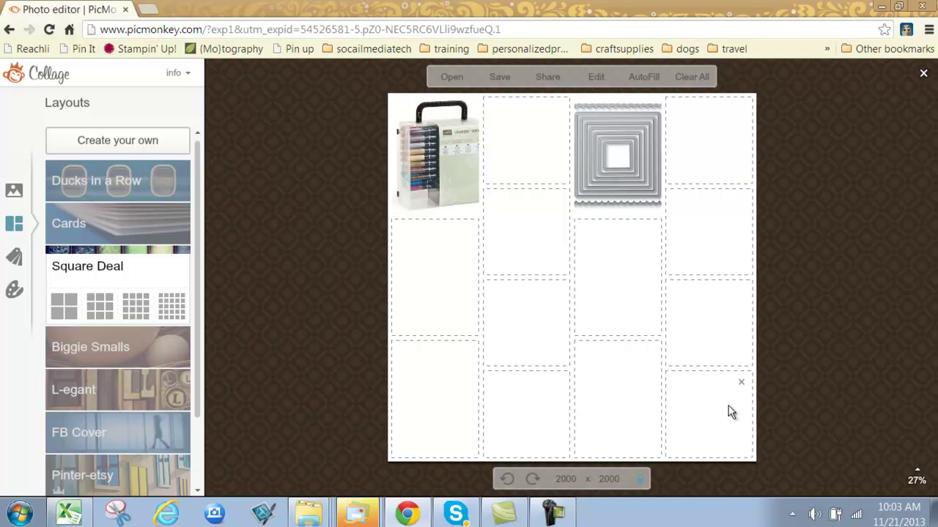
# Place the circle die photo in the first column and the ink pad photo in the third column.
pyautogui.click(21, 192)
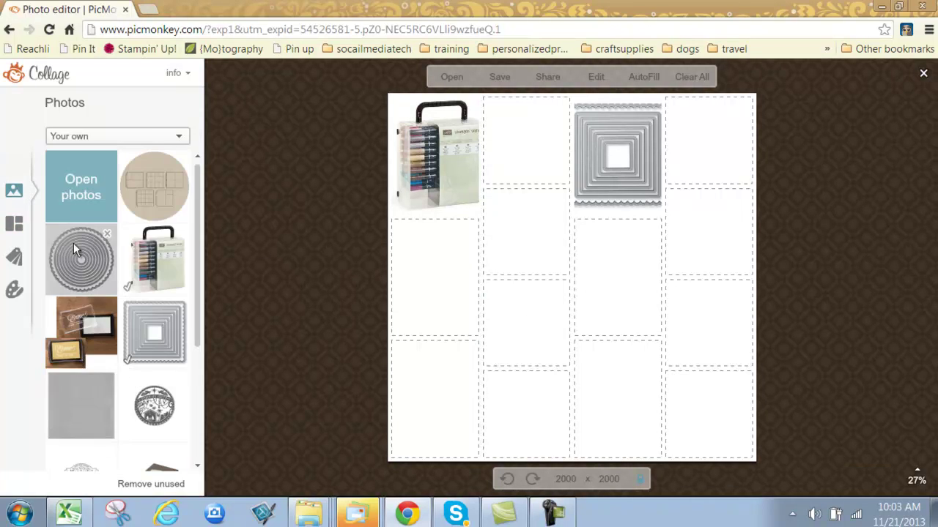
pyautogui.moveTo(87, 256); pyautogui.dragTo(425, 300)
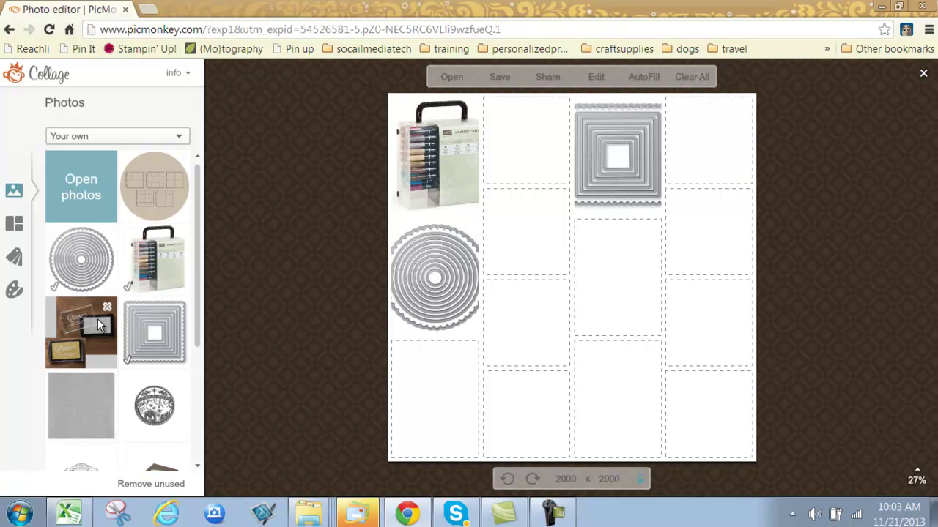
pyautogui.moveTo(102, 326); pyautogui.dragTo(598, 344)
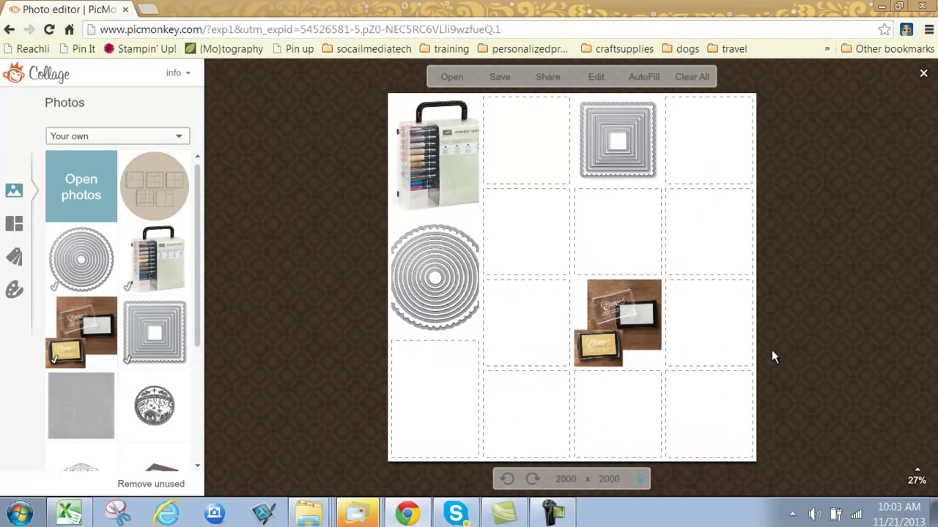
# Try a one-large-photo Biggie Smalls layout, then the wide 851x315 FB Cover layout.
pyautogui.click(14, 224)
pyautogui.click(110, 343)
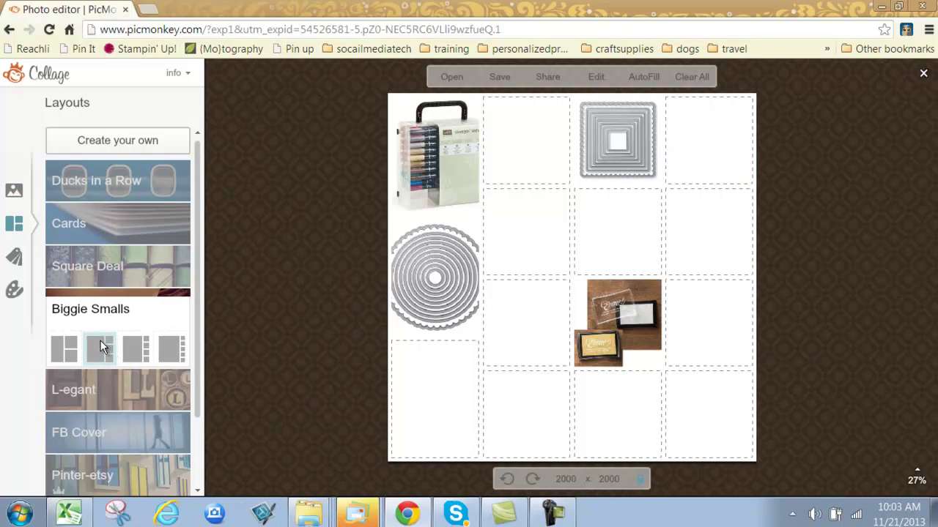
pyautogui.click(133, 348)
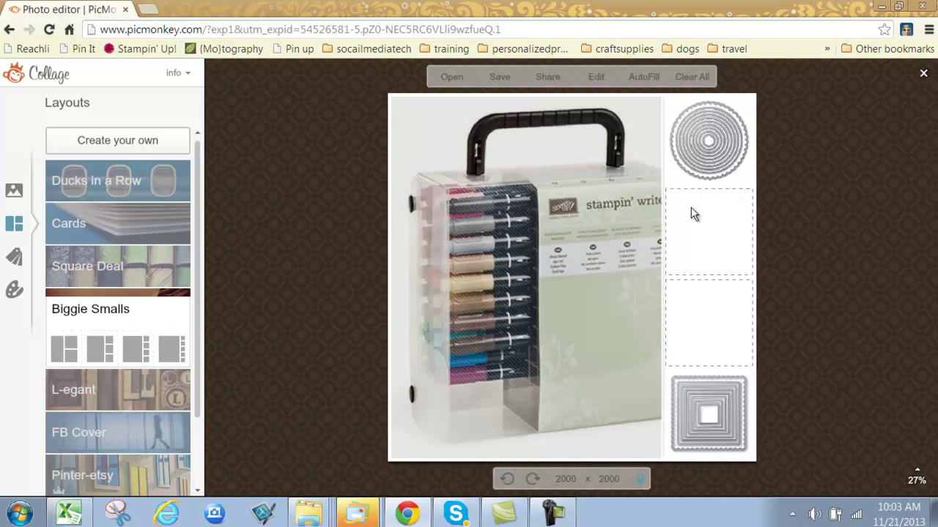
pyautogui.click(146, 387)
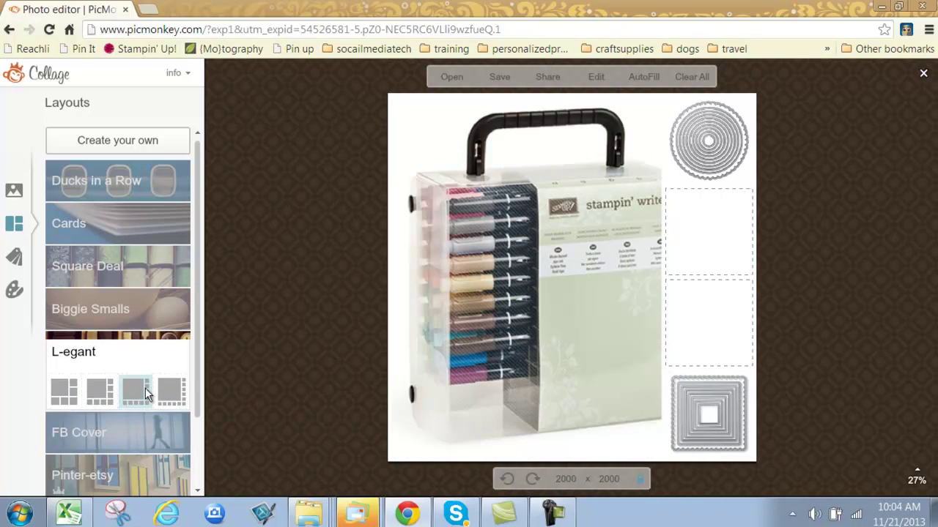
pyautogui.click(148, 434)
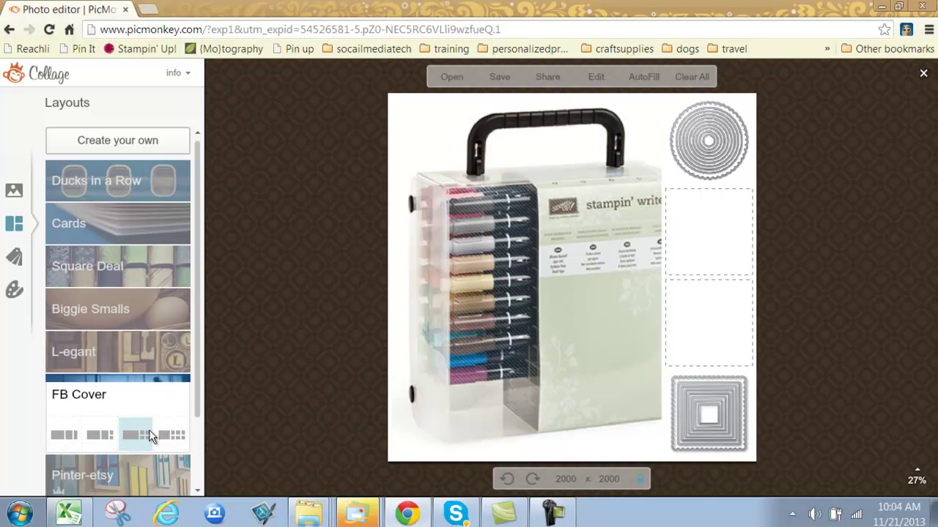
pyautogui.moveTo(194, 364); pyautogui.dragTo(202, 397)
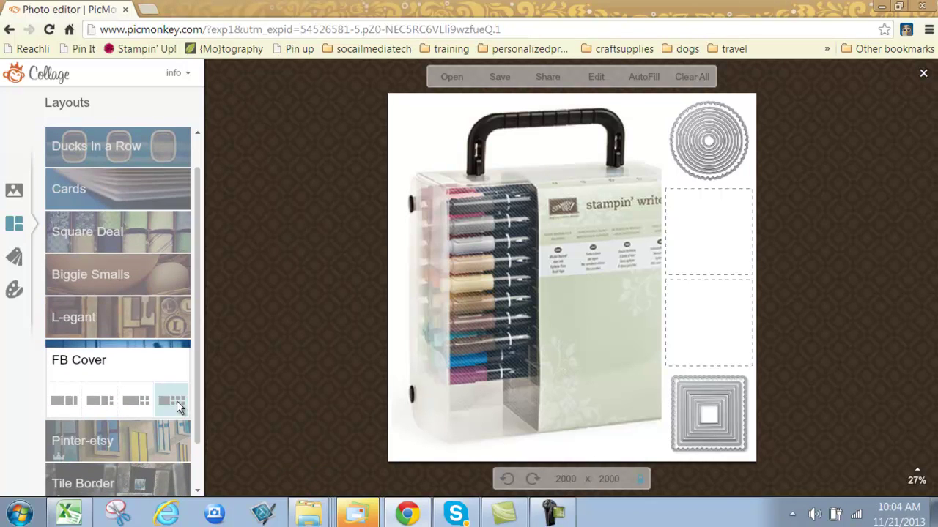
pyautogui.click(176, 403)
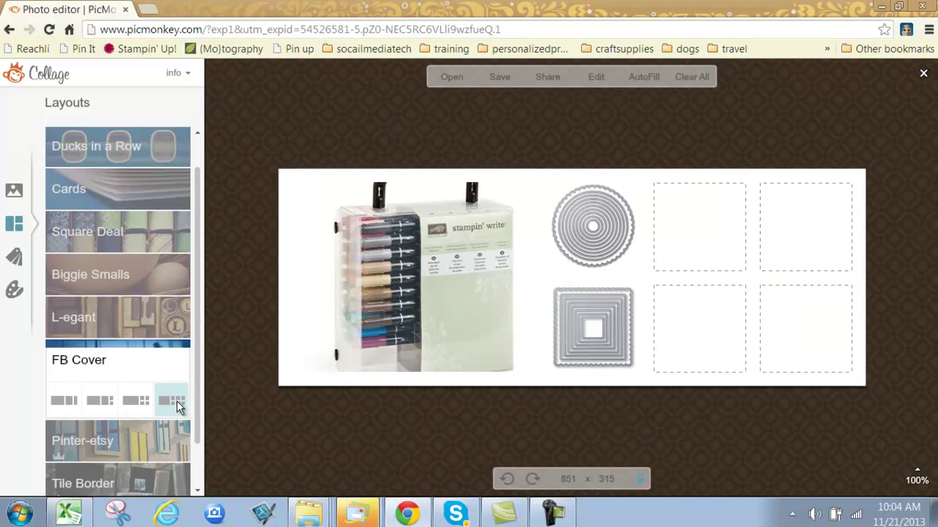
pyautogui.moveTo(201, 391); pyautogui.dragTo(203, 425)
# Try a portrait 700x1000 Pinter-etsy layout, then settle on a 2000x2000 Jigsaw layout.
pyautogui.click(118, 393)
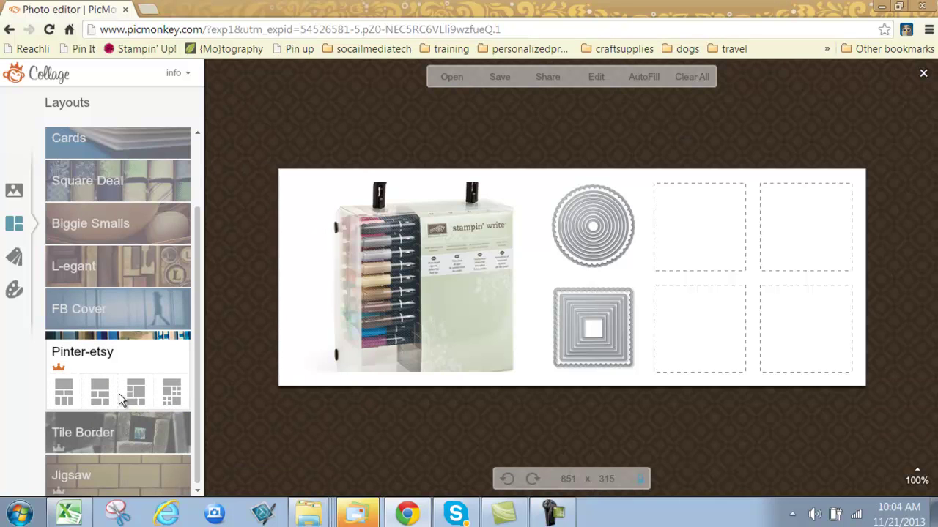
pyautogui.click(96, 392)
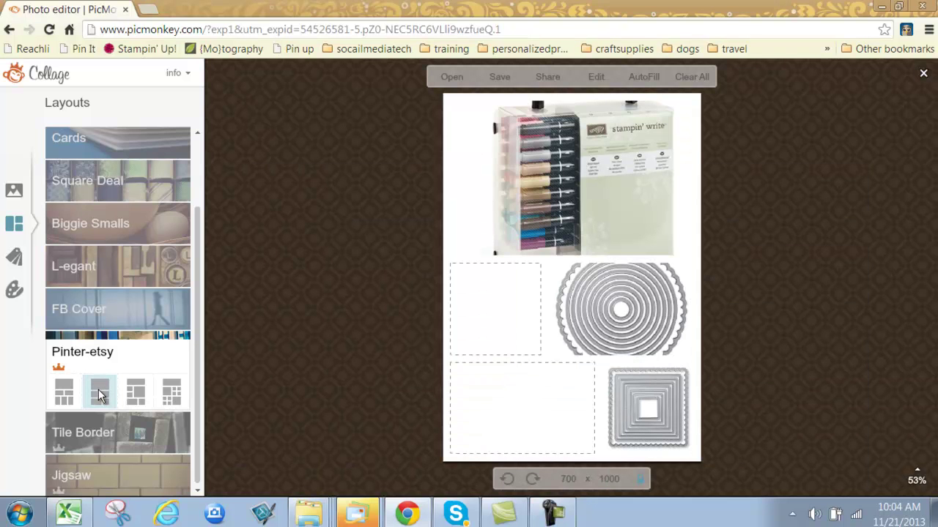
pyautogui.click(177, 431)
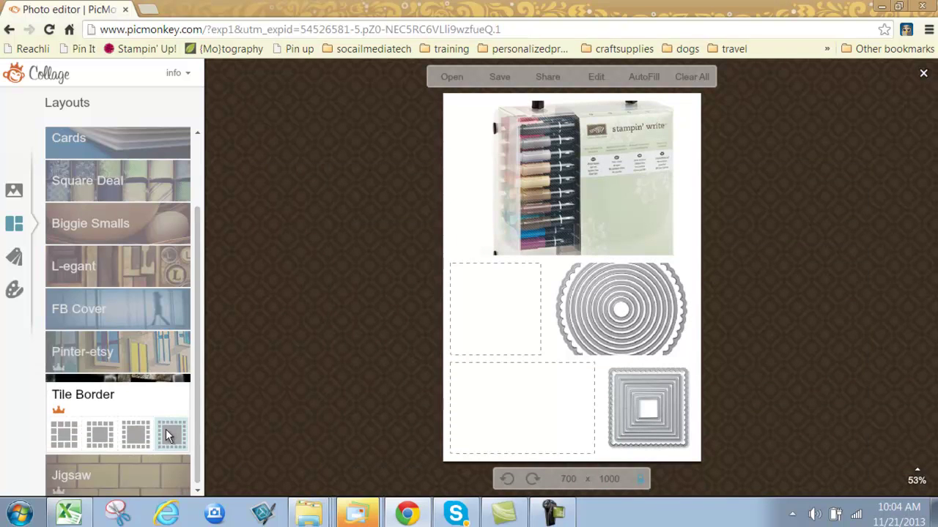
pyautogui.click(173, 475)
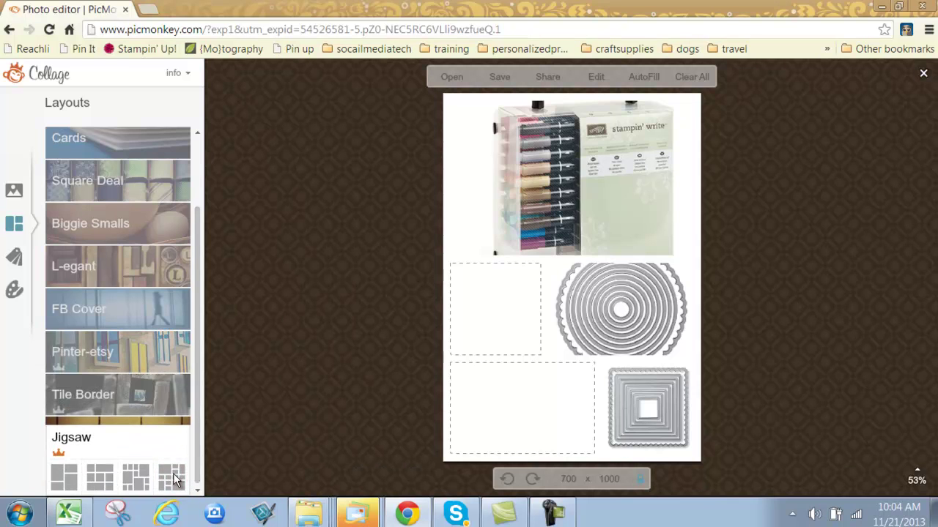
pyautogui.click(173, 473)
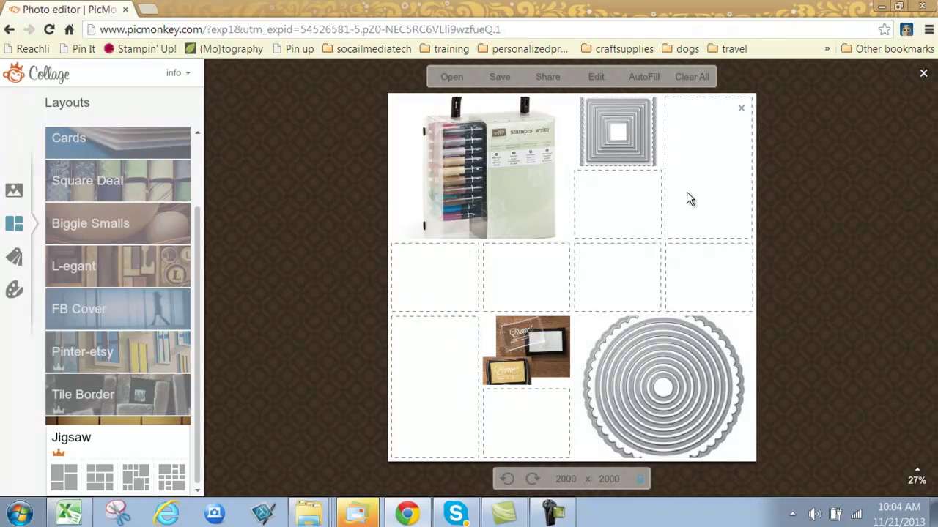
# Send the collage to the Editor and add a Didact Gothic text box below the pen box photo, widened rightward.
pyautogui.click(594, 77)
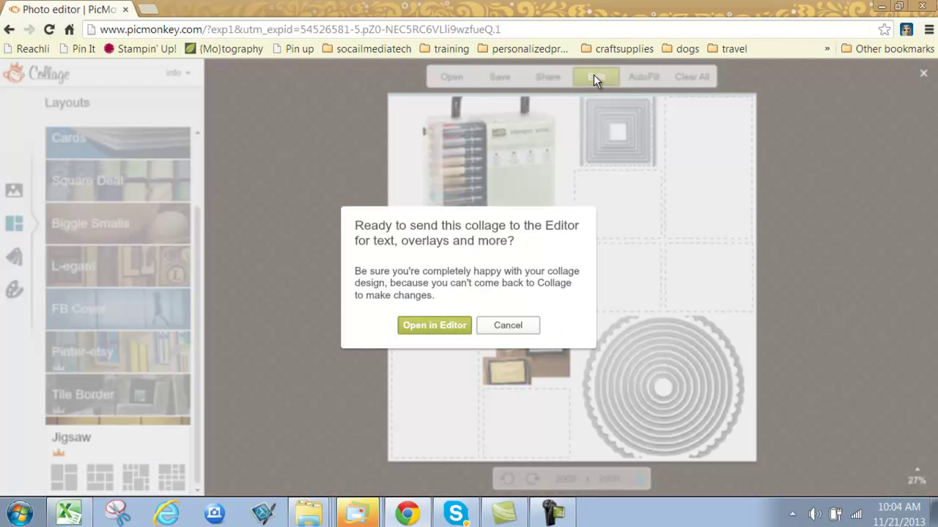
pyautogui.click(439, 324)
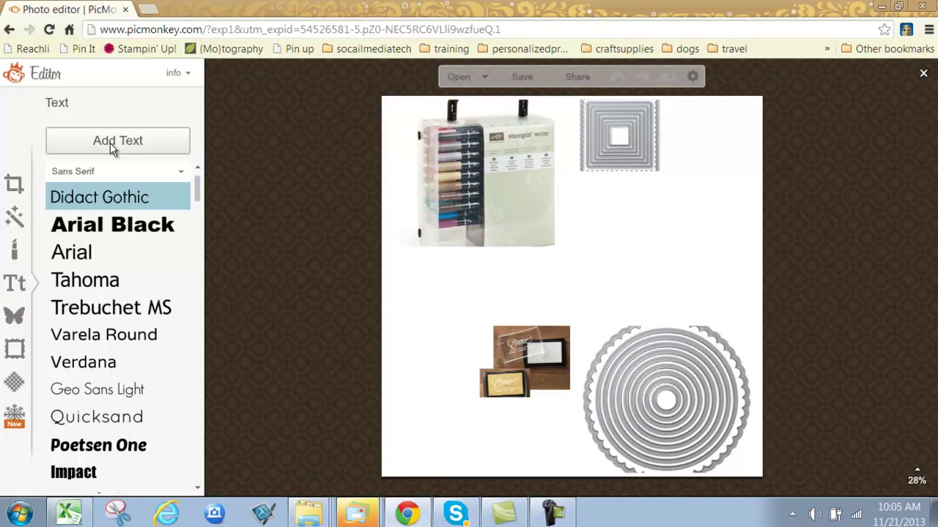
pyautogui.click(103, 196)
pyautogui.moveTo(511, 280); pyautogui.dragTo(472, 271)
pyautogui.moveTo(614, 272); pyautogui.dragTo(738, 269)
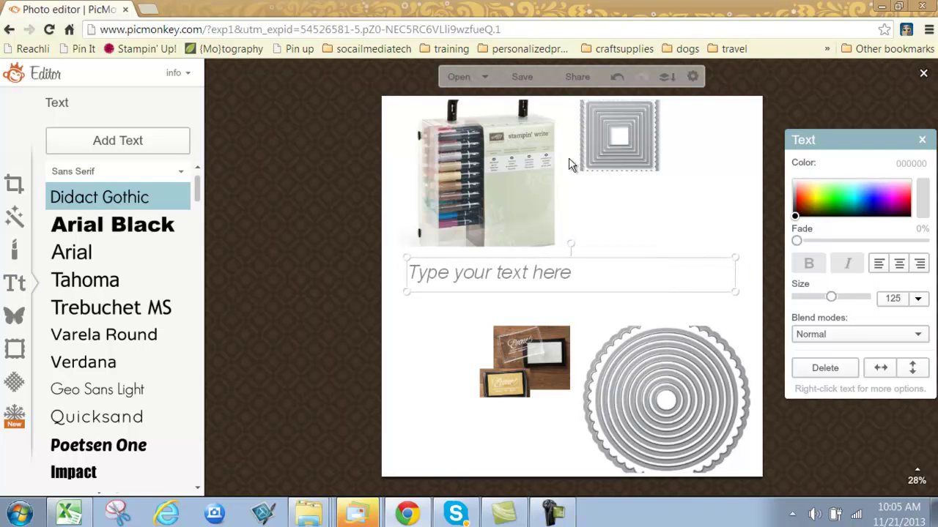
# Back out of both the Save panel and the Share screen, returning to the collage.
pyautogui.click(520, 77)
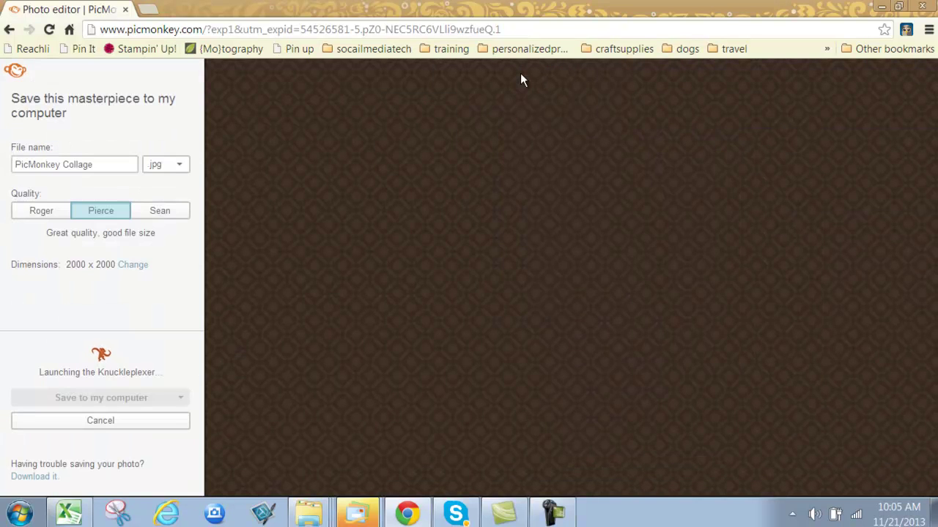
pyautogui.click(120, 421)
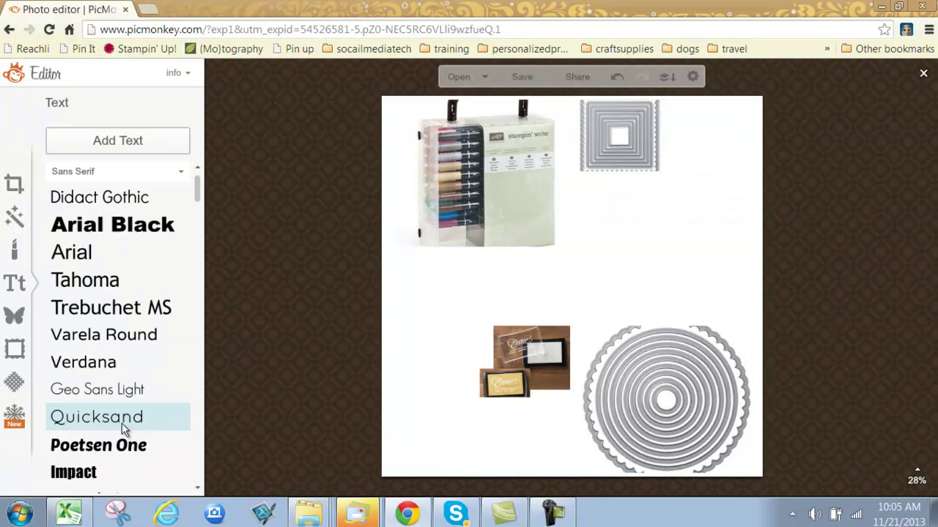
pyautogui.click(577, 77)
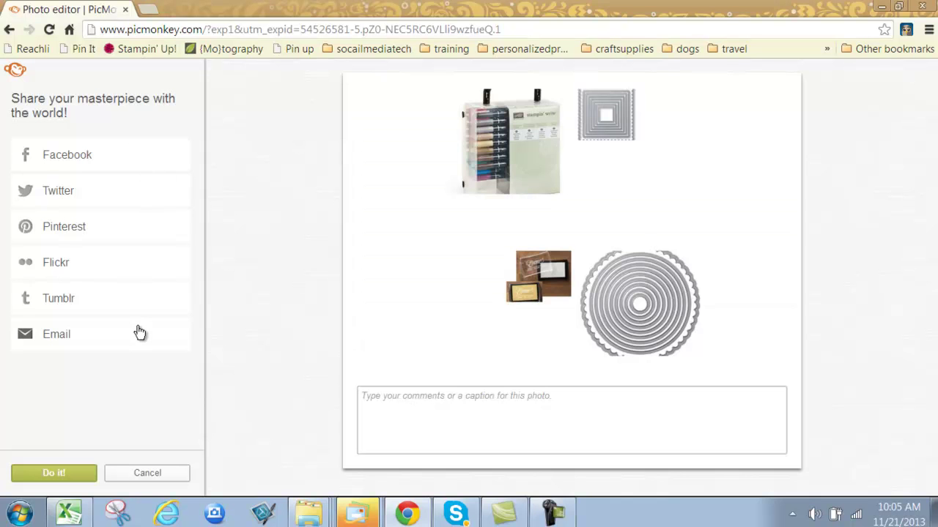
pyautogui.click(157, 474)
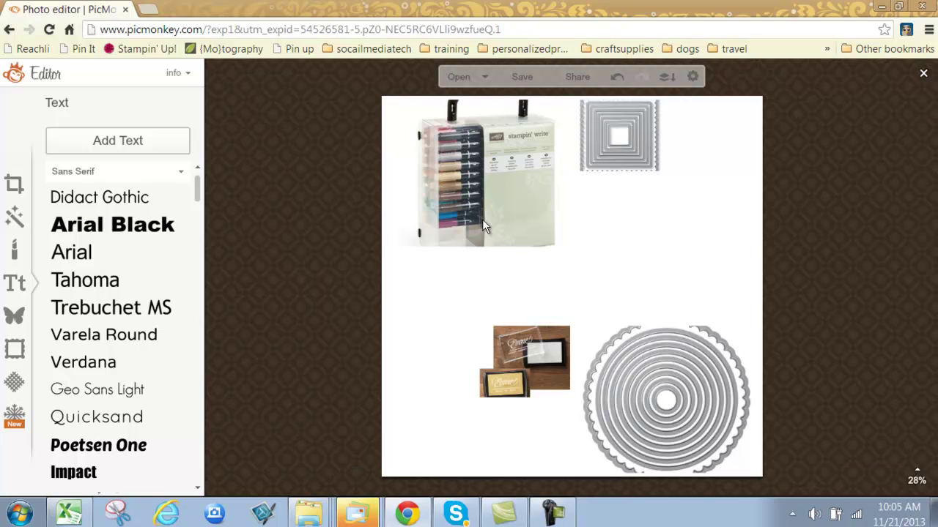